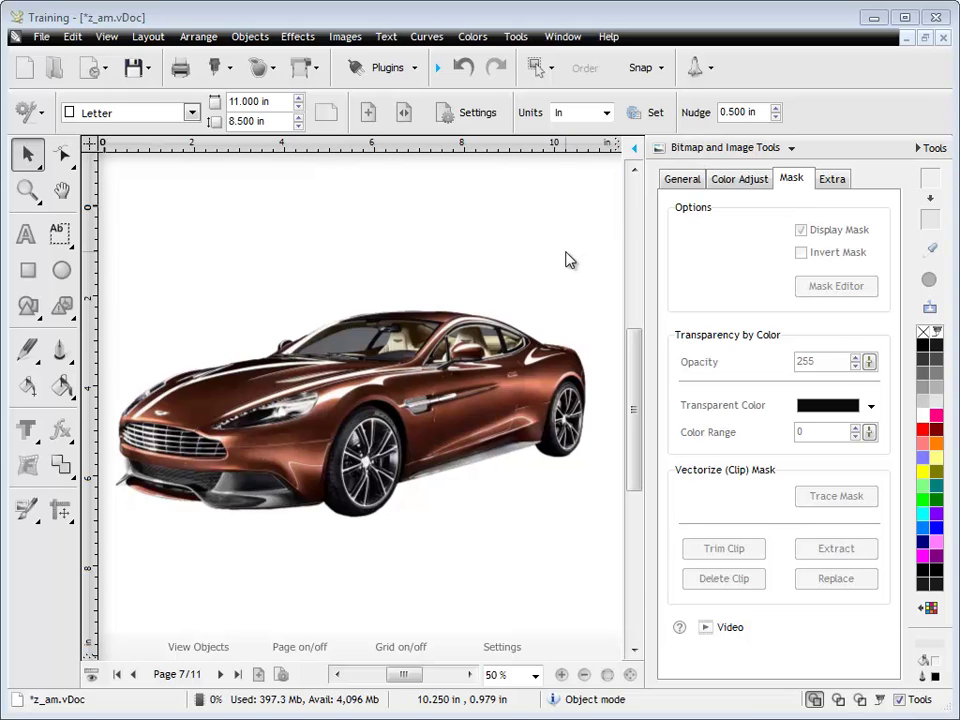
- Select the car image and compare its mask hidden, shown and inverted, ending shown and uninverted
{"action": "left_click", "coordinate": [360, 418]}
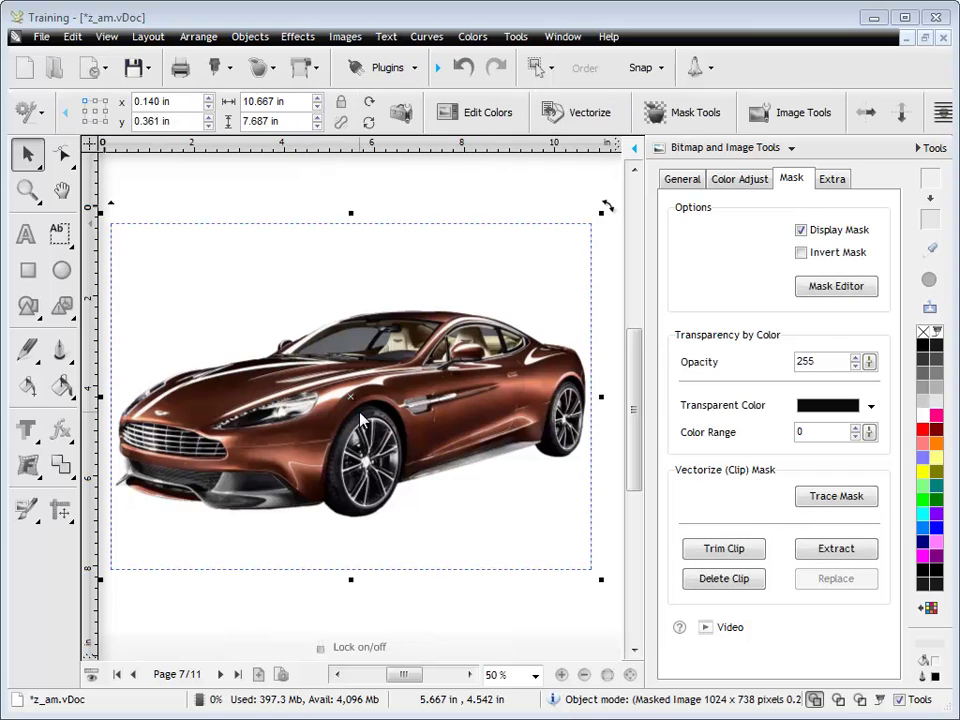
{"action": "left_click", "coordinate": [801, 231]}
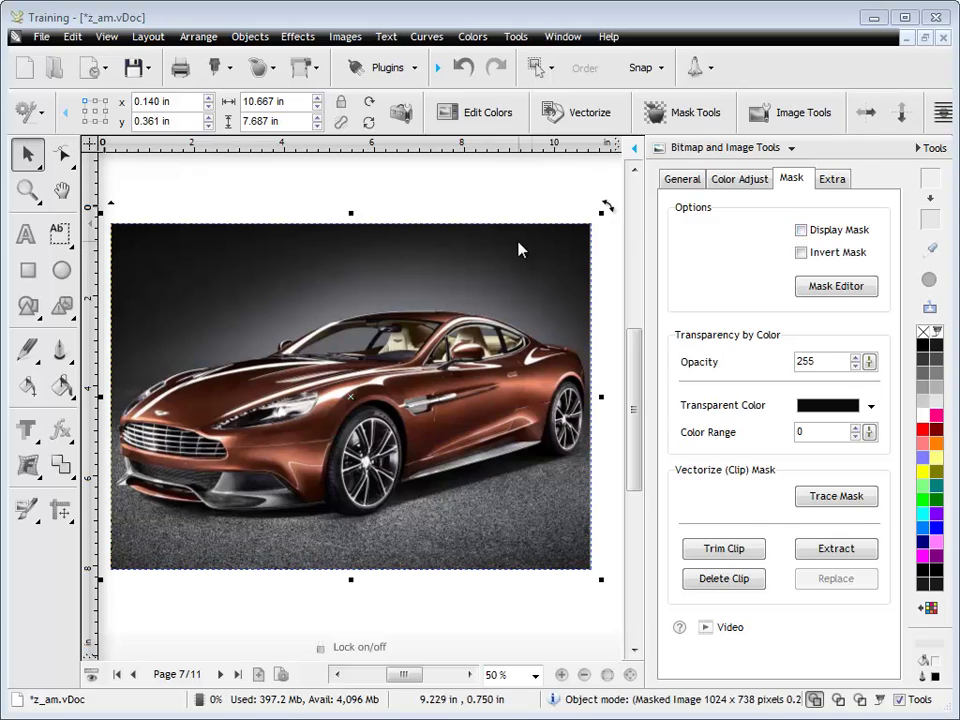
{"action": "left_click", "coordinate": [801, 230]}
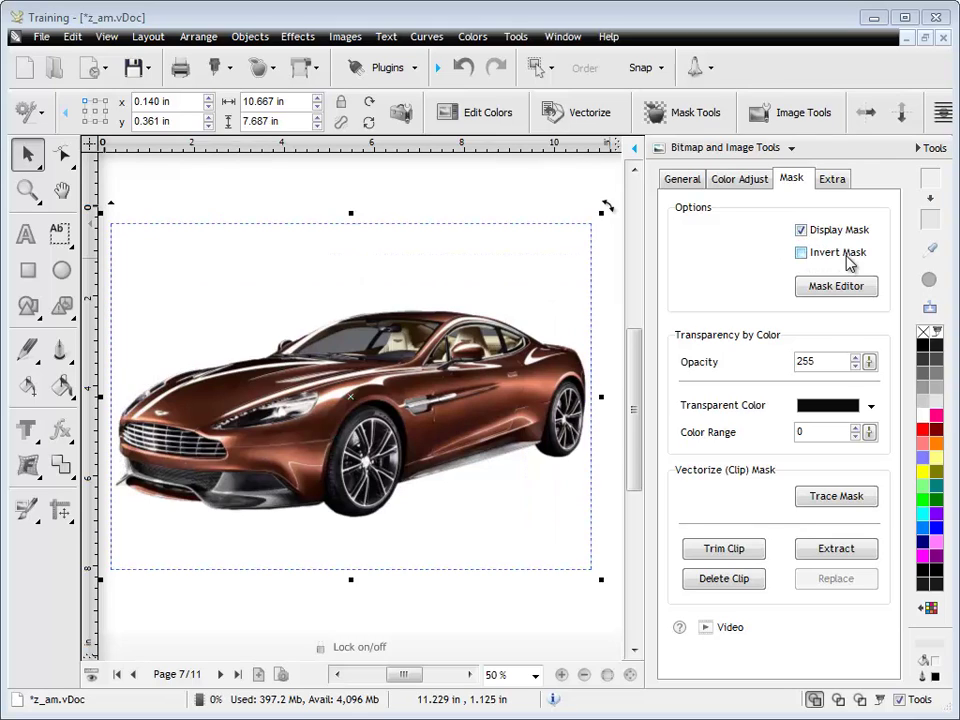
{"action": "left_click", "coordinate": [803, 252]}
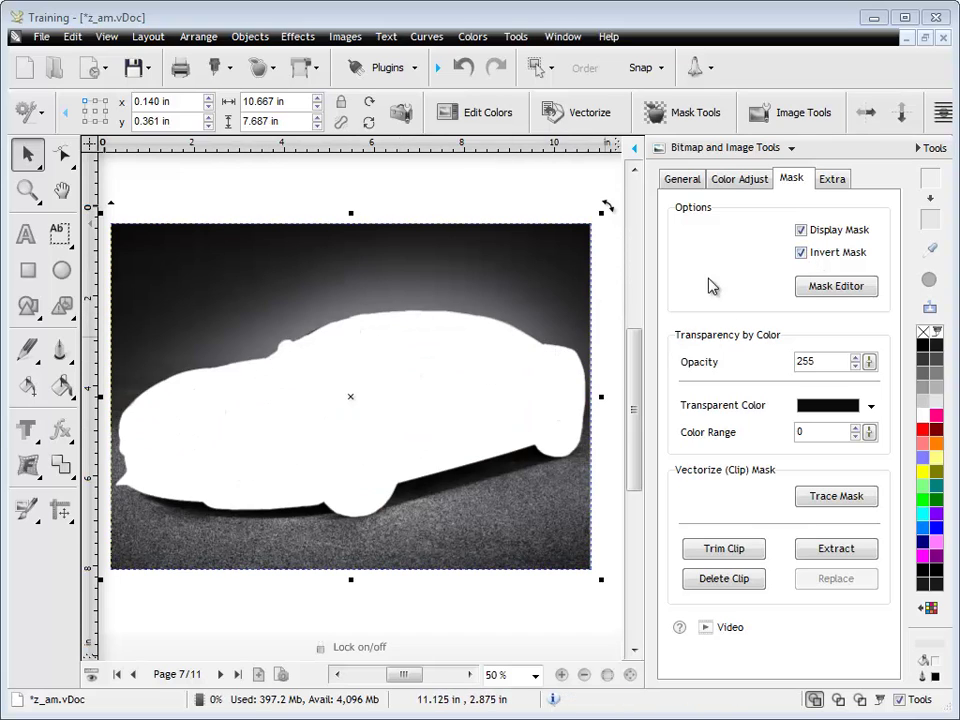
{"action": "left_click", "coordinate": [801, 253]}
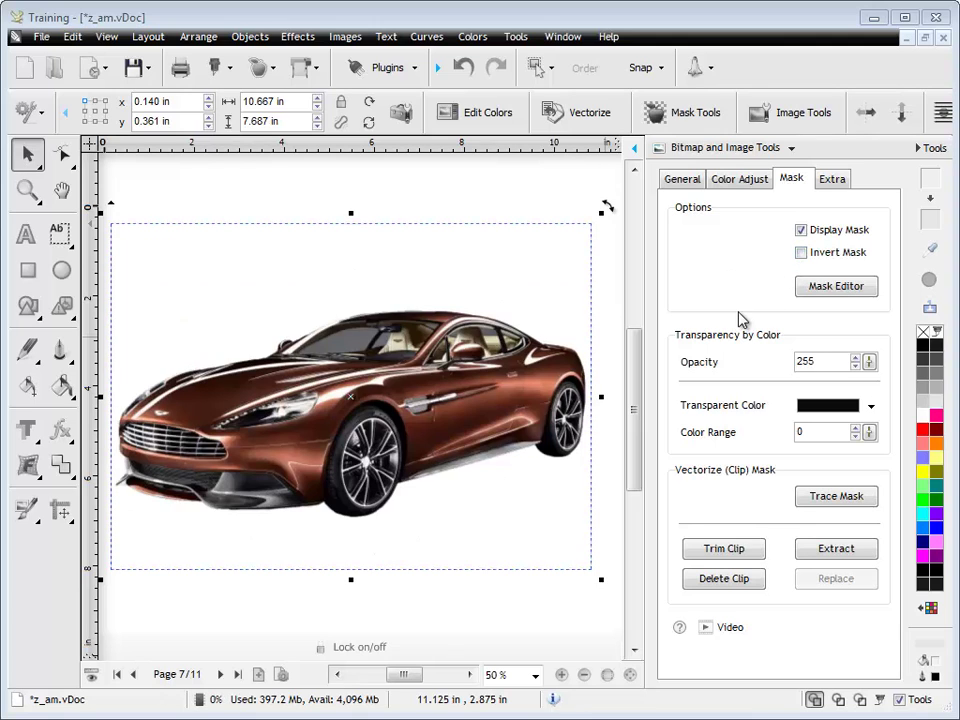
- In the car's Mask Editor, clear the mask and brush transparency into the background, then cancel
{"action": "left_click", "coordinate": [836, 287]}
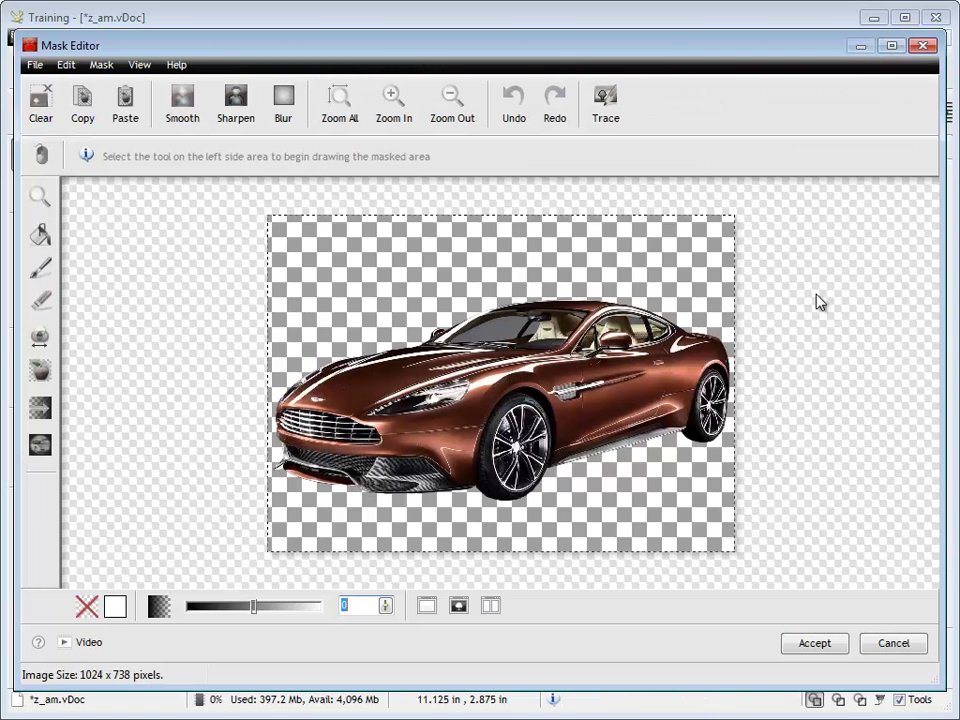
{"action": "left_click", "coordinate": [40, 100]}
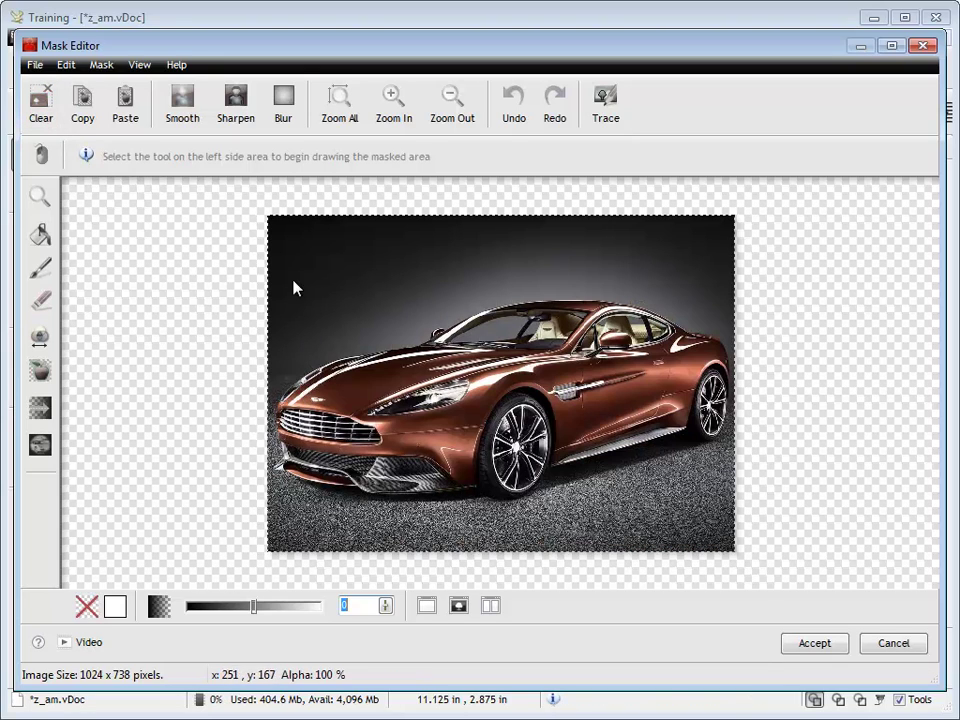
{"action": "left_click", "coordinate": [40, 268]}
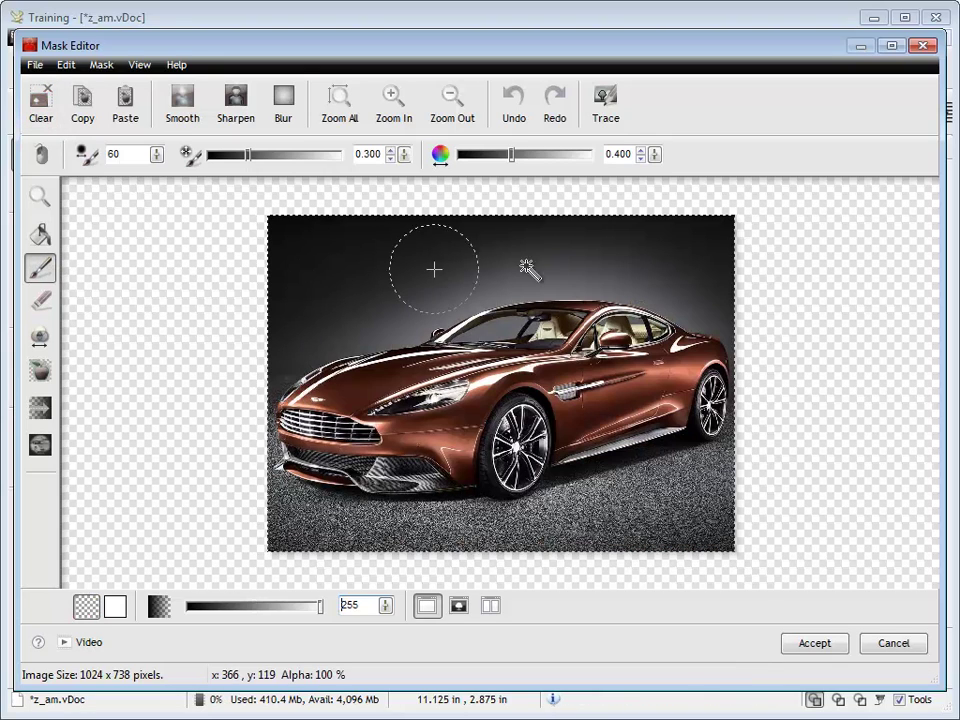
{"action": "left_click", "coordinate": [693, 300]}
{"action": "mouse_move", "coordinate": [693, 300]}
{"action": "left_mouse_down"}
{"action": "mouse_move", "coordinate": [605, 262]}
{"action": "mouse_move", "coordinate": [572, 276]}
{"action": "mouse_move", "coordinate": [430, 275]}
{"action": "mouse_move", "coordinate": [405, 292]}
{"action": "mouse_move", "coordinate": [505, 290]}
{"action": "left_mouse_up"}
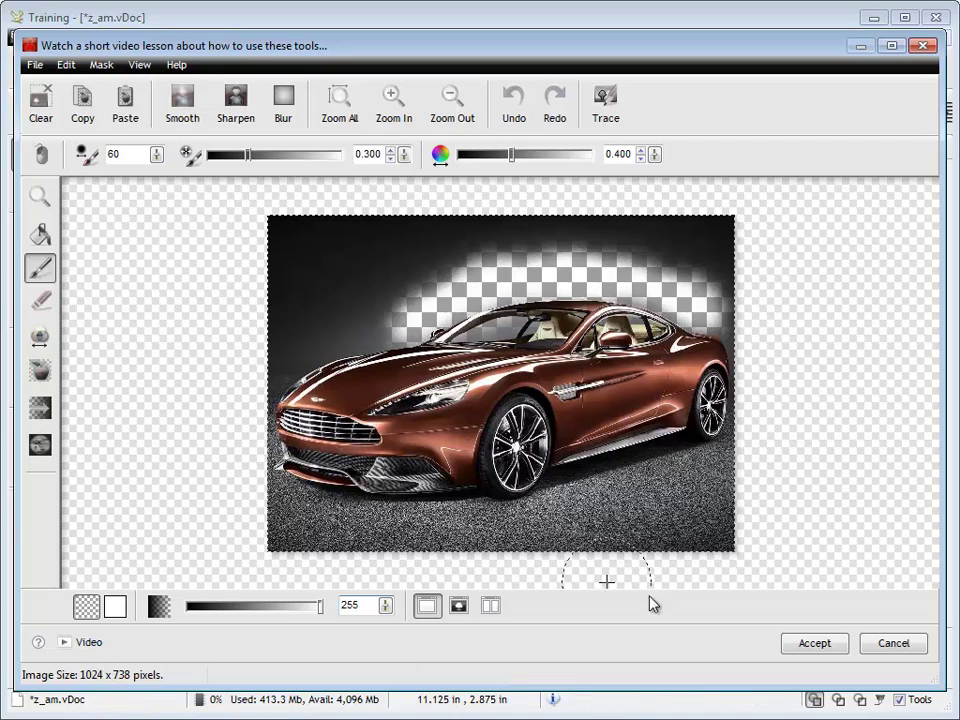
{"action": "left_click", "coordinate": [893, 643]}
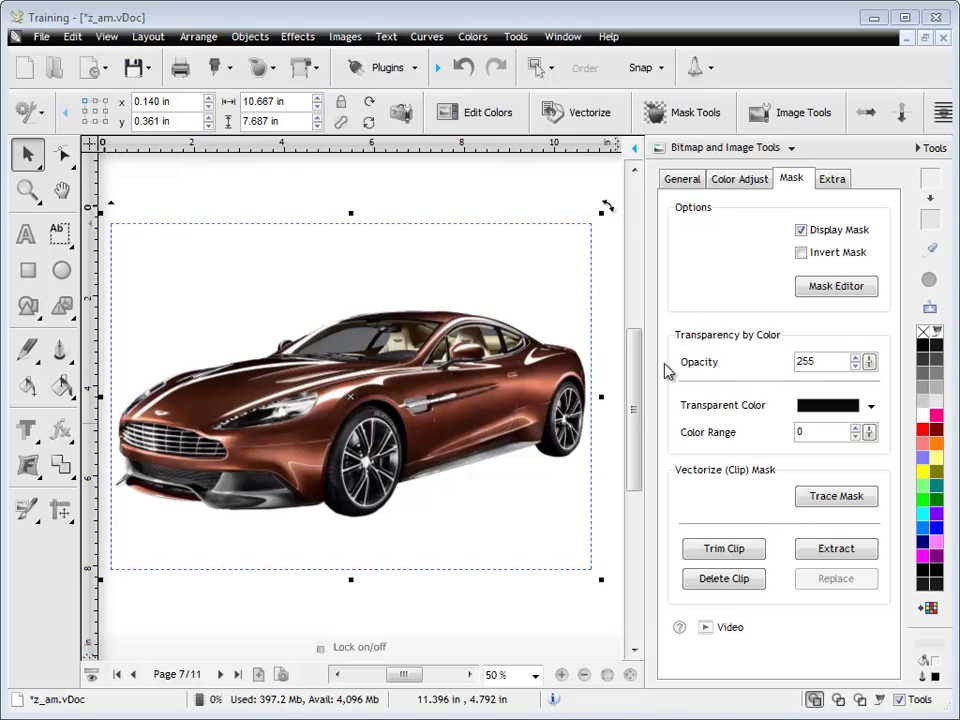
- On page 8, centre the eagle over the sky-and-barn photo with Ctrl+Shift+C and zoom in
{"action": "left_click", "coordinate": [222, 675]}
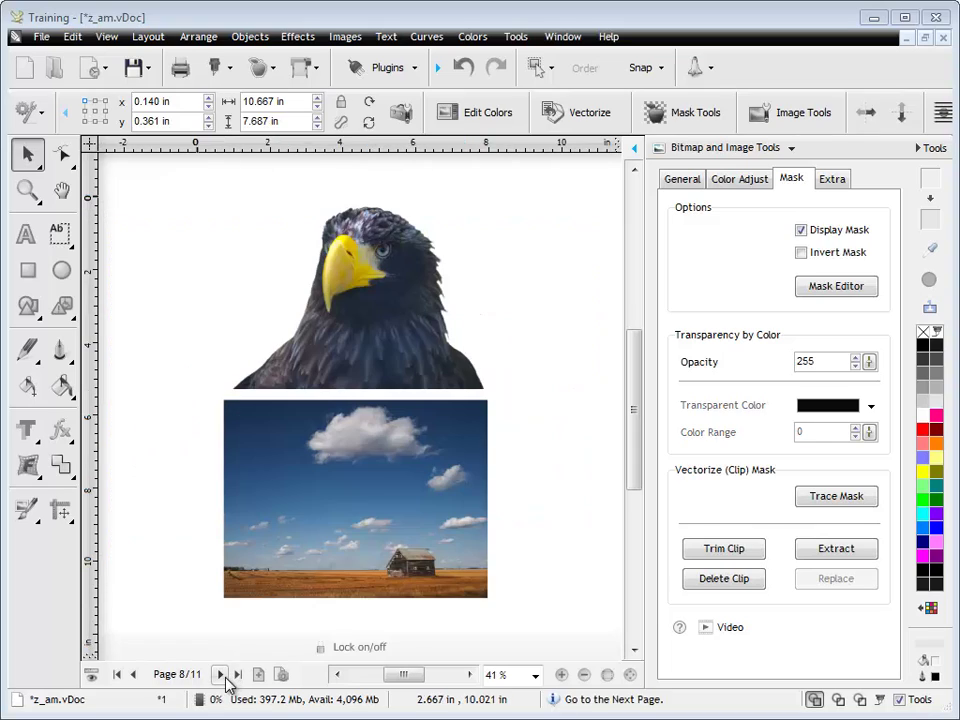
{"action": "left_click", "coordinate": [429, 326]}
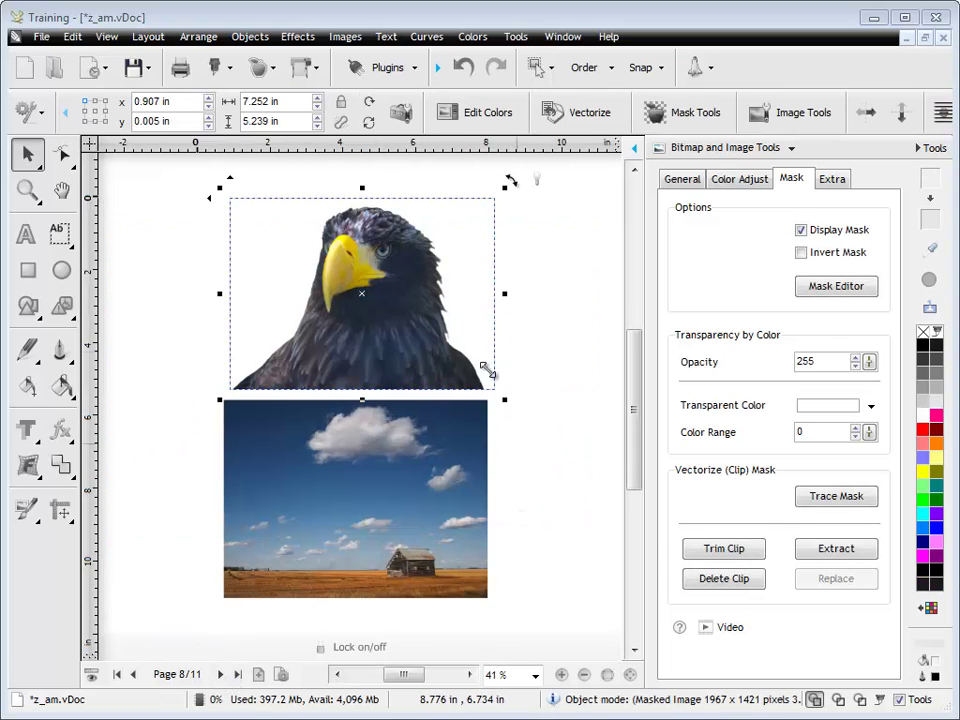
{"action": "left_click", "coordinate": [300, 450], "text": "shift"}
{"action": "key", "text": "ctrl+shift+c"}
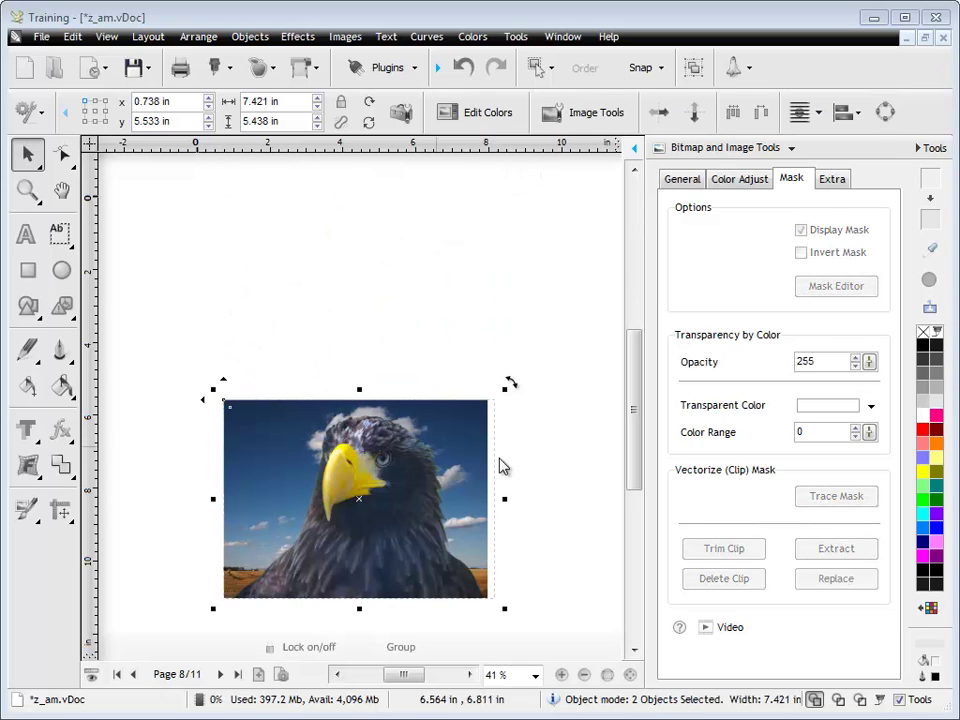
{"action": "left_click", "coordinate": [575, 540]}
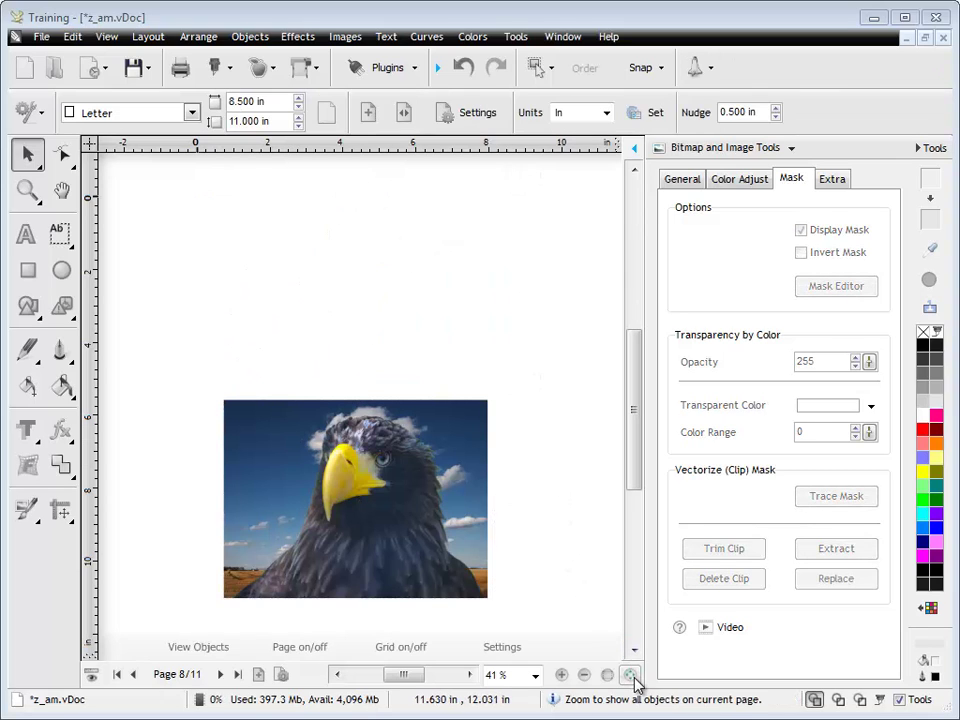
{"action": "left_click", "coordinate": [27, 190]}
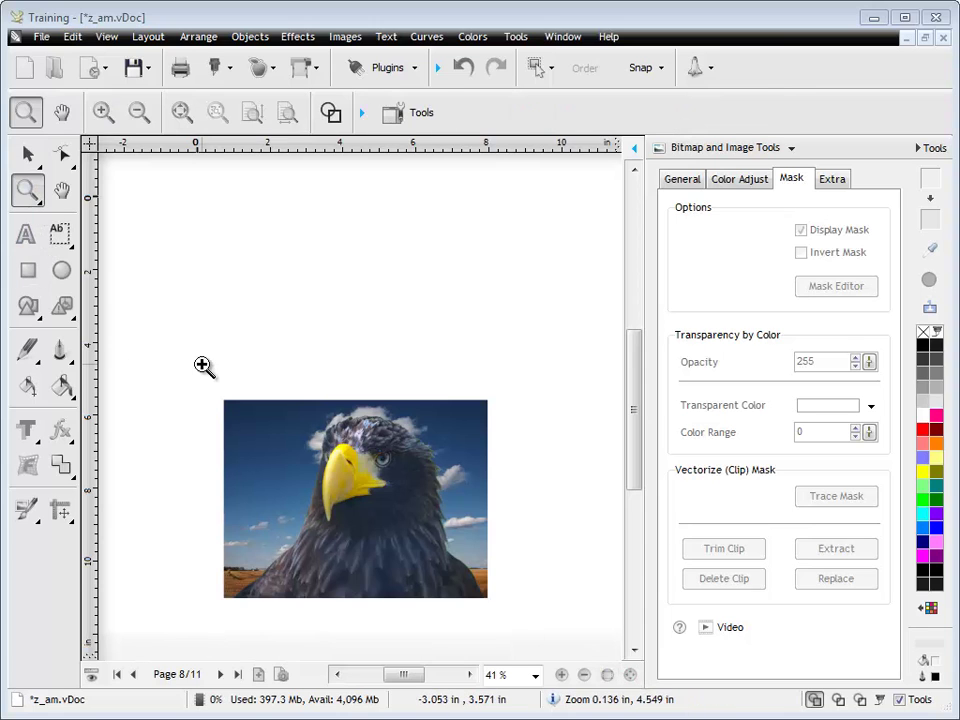
{"action": "left_click_drag", "start_coordinate": [203, 366], "coordinate": [512, 622]}
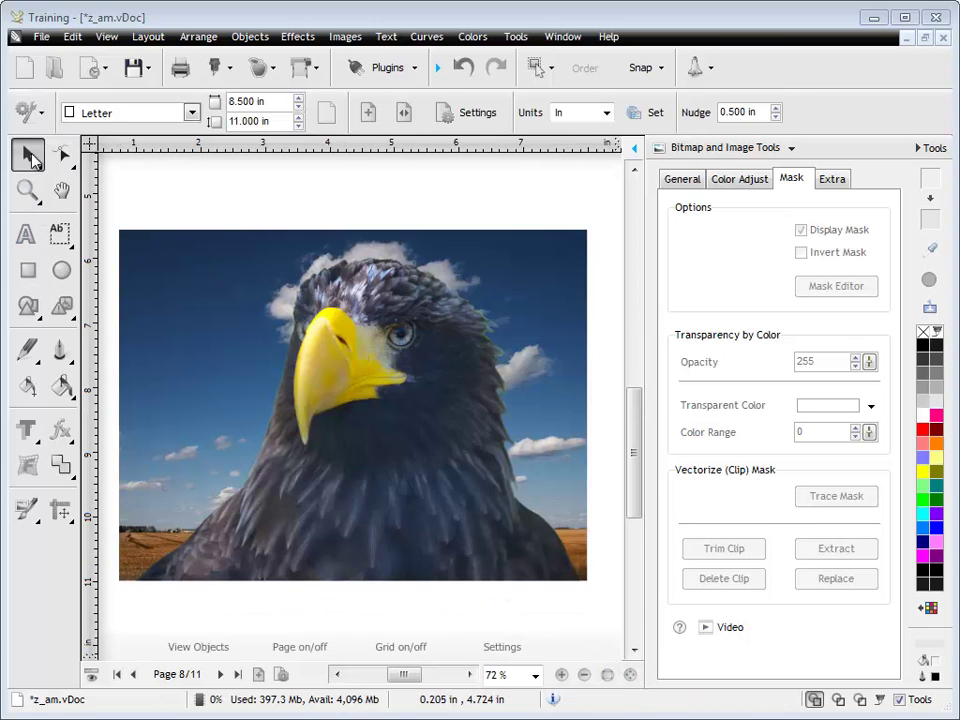
- Adjust the eagle's Opacity slider down and up, settling at 131 so the sky and barn show through
{"action": "left_click", "coordinate": [381, 373]}
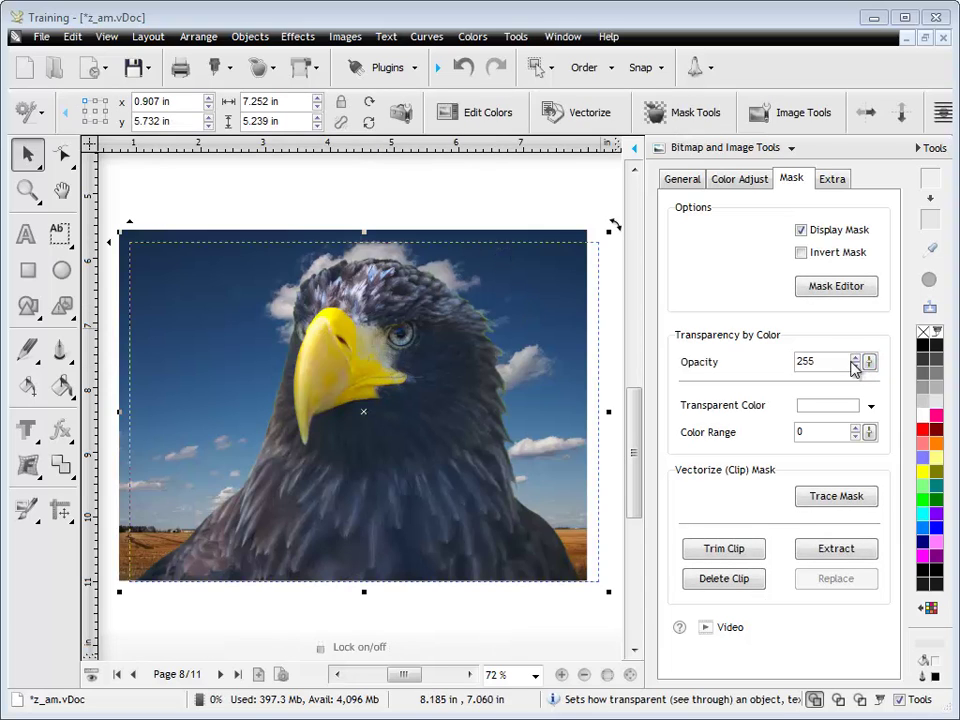
{"action": "left_click_drag", "start_coordinate": [869, 362], "coordinate": [882, 420]}
{"action": "left_click", "coordinate": [452, 208]}
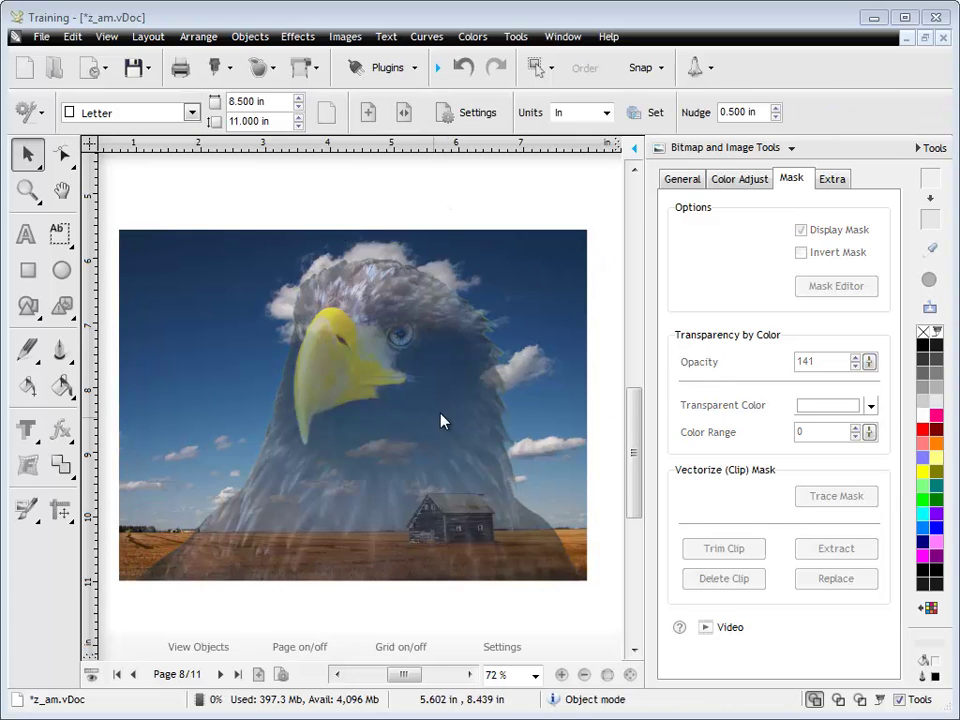
{"action": "left_click", "coordinate": [463, 471]}
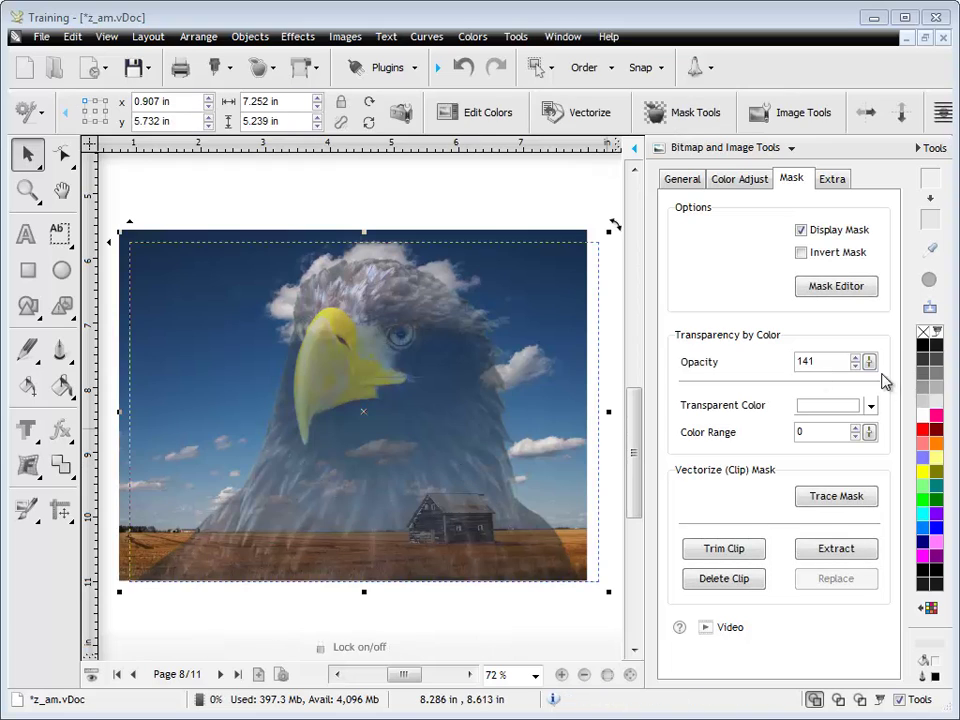
{"action": "left_click_drag", "start_coordinate": [882, 377], "coordinate": [884, 295]}
{"action": "left_click_drag", "start_coordinate": [872, 366], "coordinate": [900, 401]}
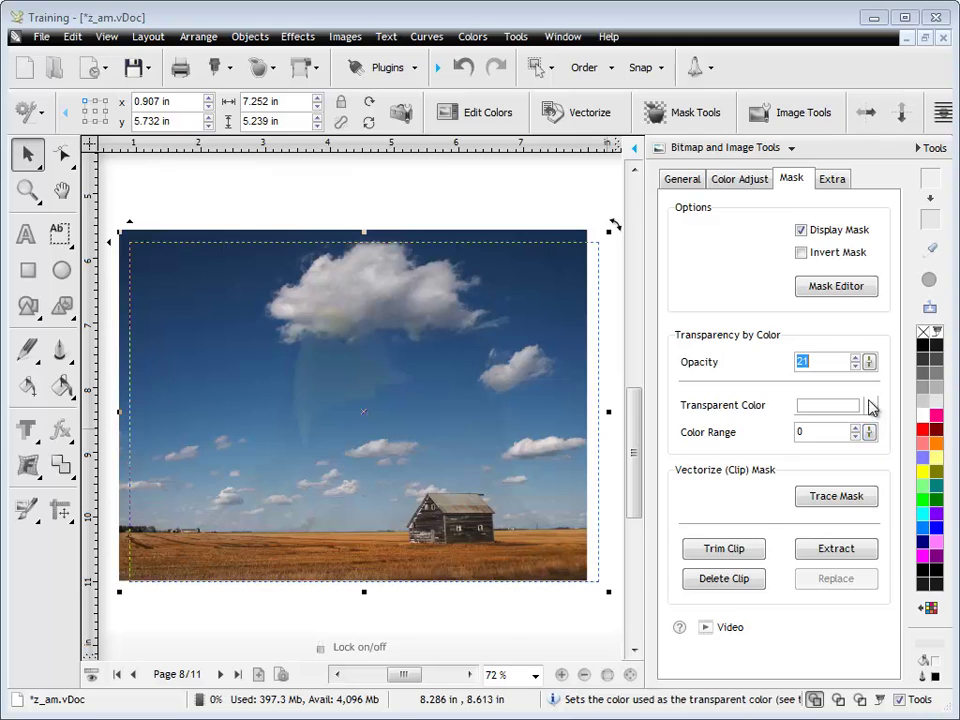
{"action": "left_click_drag", "start_coordinate": [866, 361], "coordinate": [883, 316]}
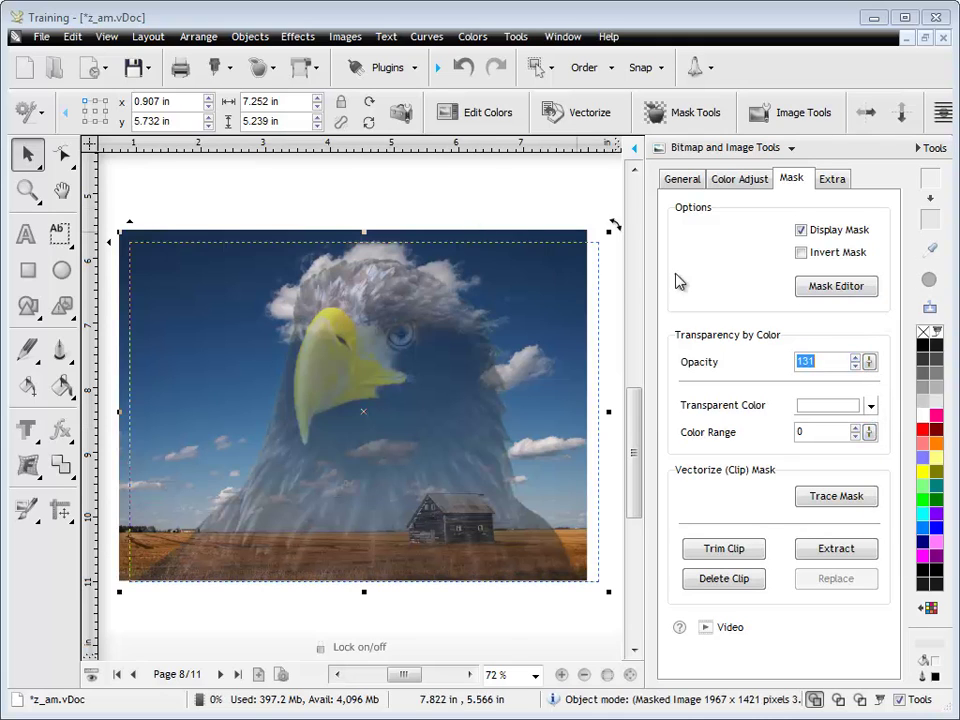
{"action": "left_click", "coordinate": [506, 214]}
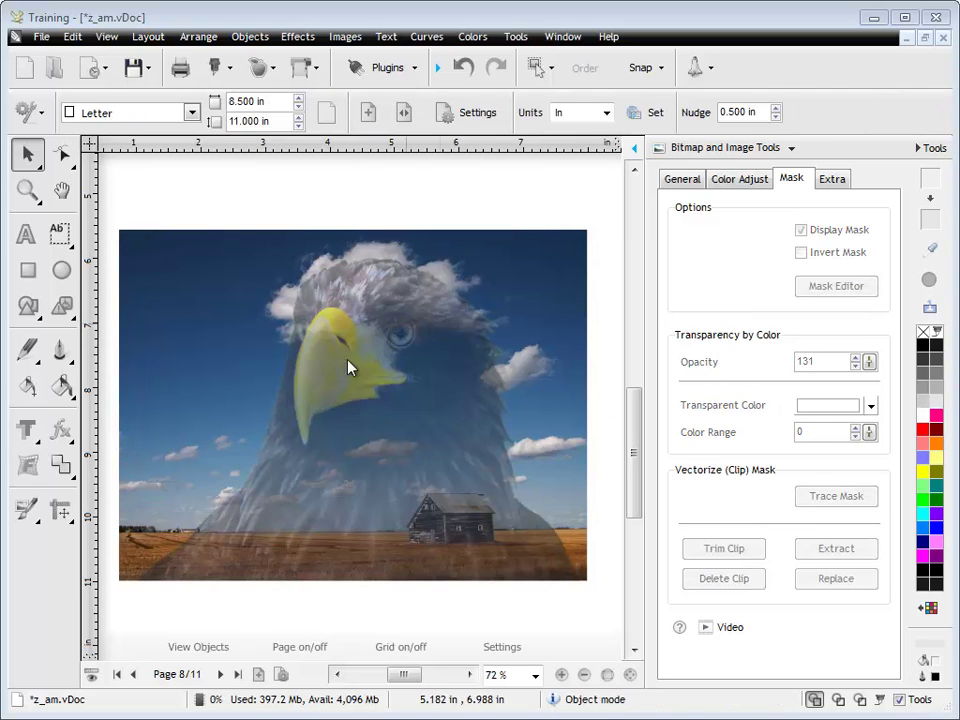
- On page 9, move the flower photo aside to reveal the yellow rectangle, then undo the move
{"action": "left_click", "coordinate": [221, 674]}
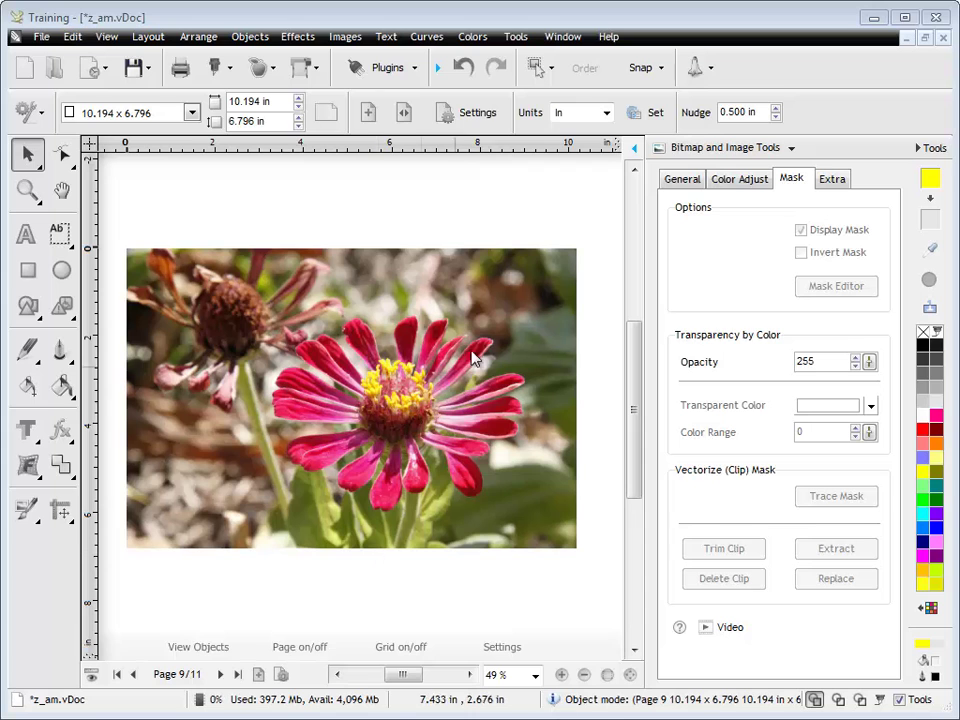
{"action": "left_click_drag", "start_coordinate": [513, 315], "coordinate": [390, 470]}
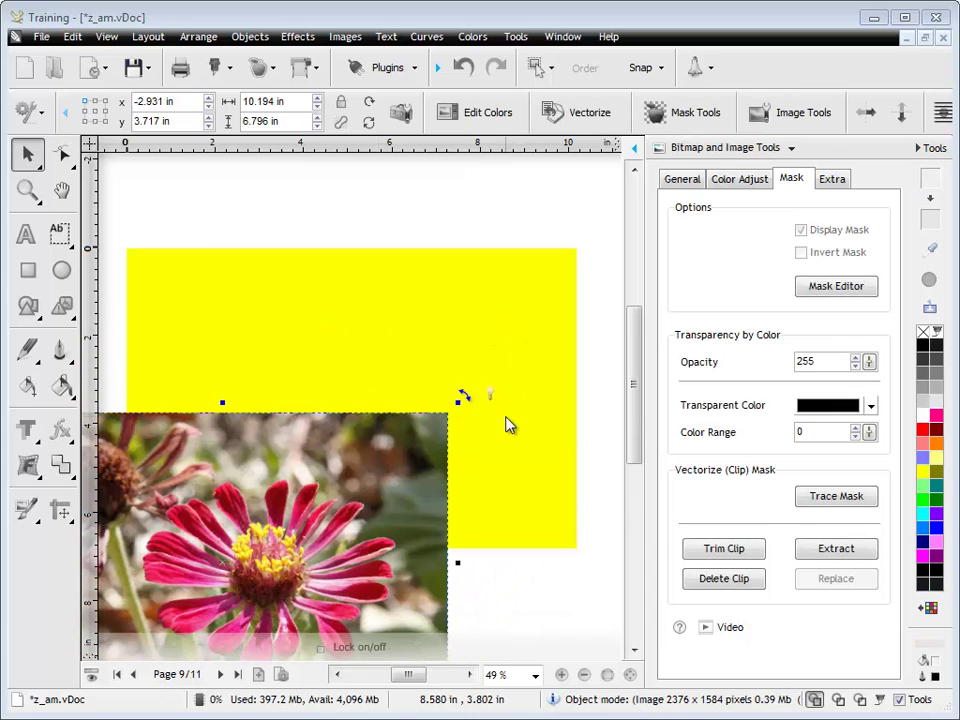
{"action": "left_click", "coordinate": [463, 67]}
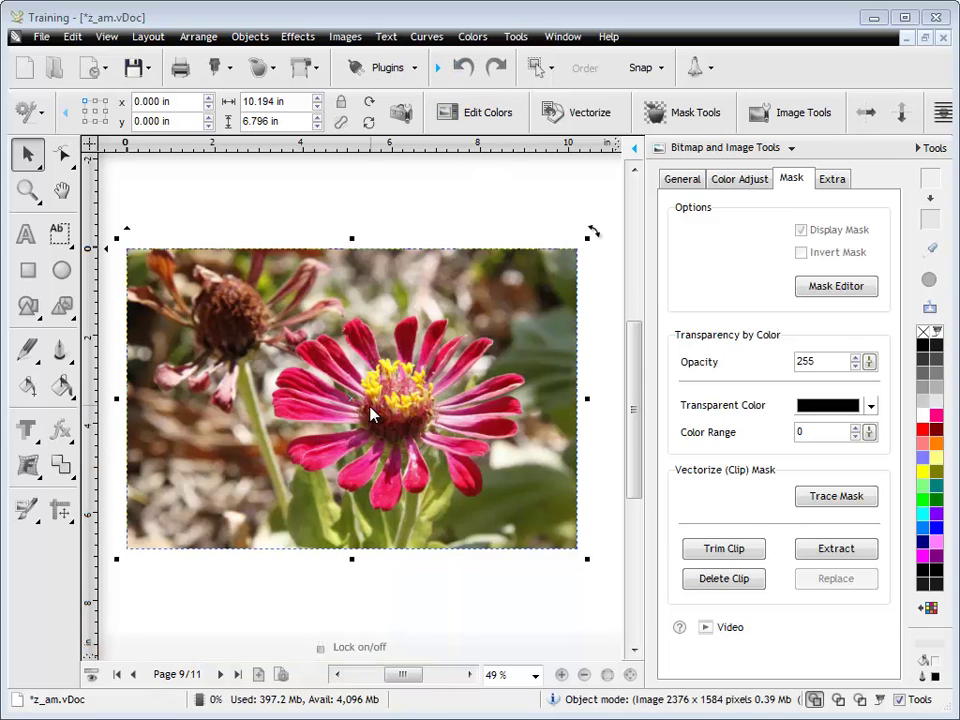
- Make dark red the flower's transparent colour, previewing Color Range up to 128 and down to 32
{"action": "left_click", "coordinate": [871, 406]}
{"action": "left_click", "coordinate": [809, 444]}
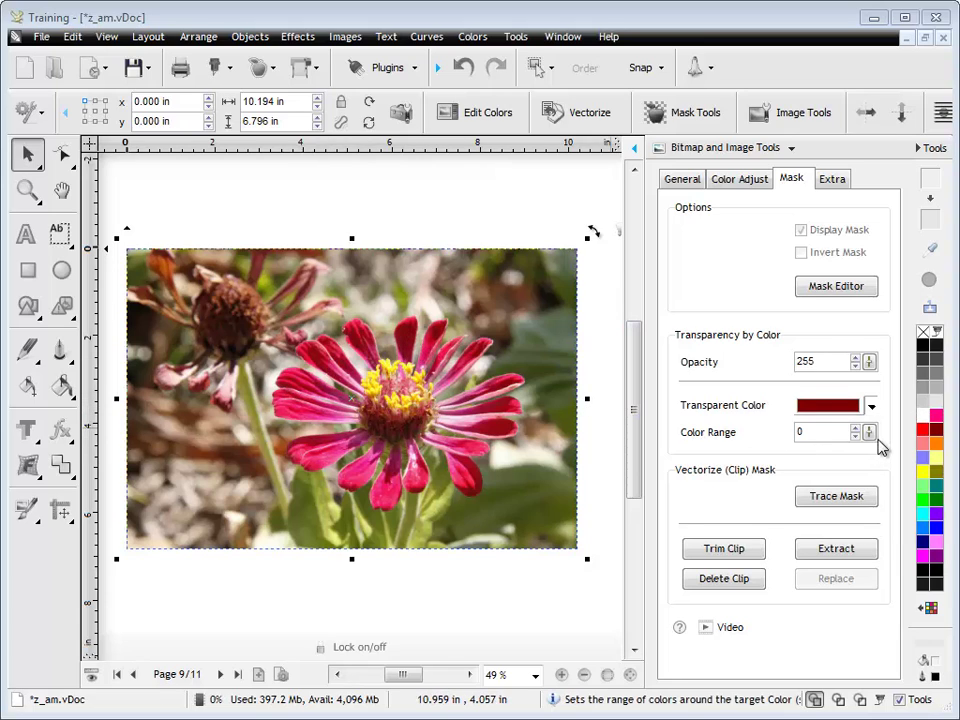
{"action": "left_click_drag", "start_coordinate": [873, 438], "coordinate": [884, 404]}
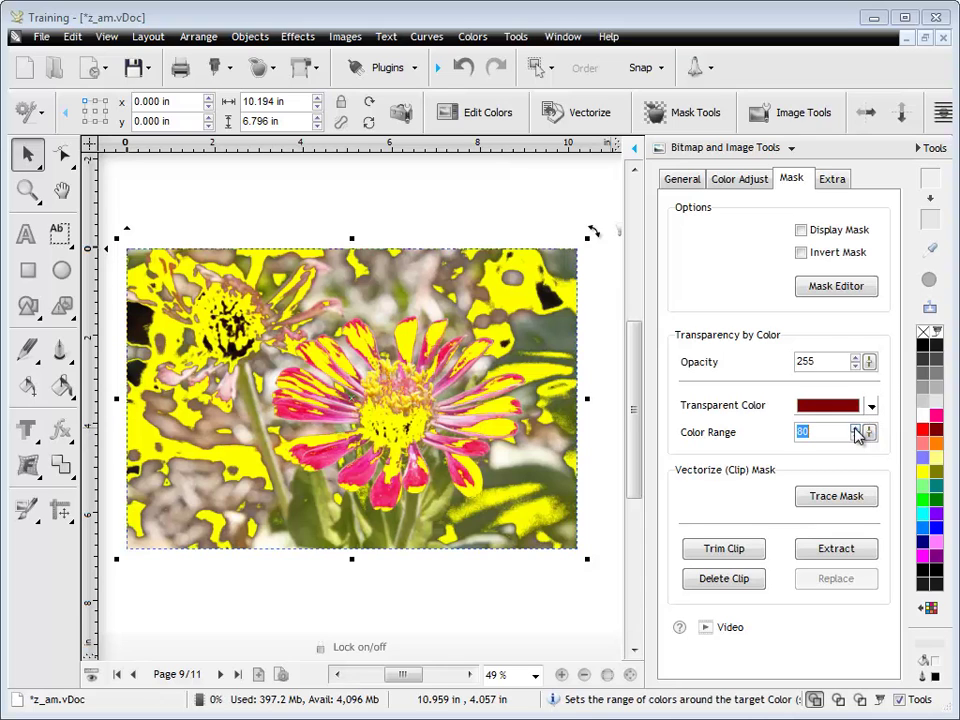
{"action": "scroll", "coordinate": [857, 433], "scroll_direction": "up", "scroll_amount": 4}
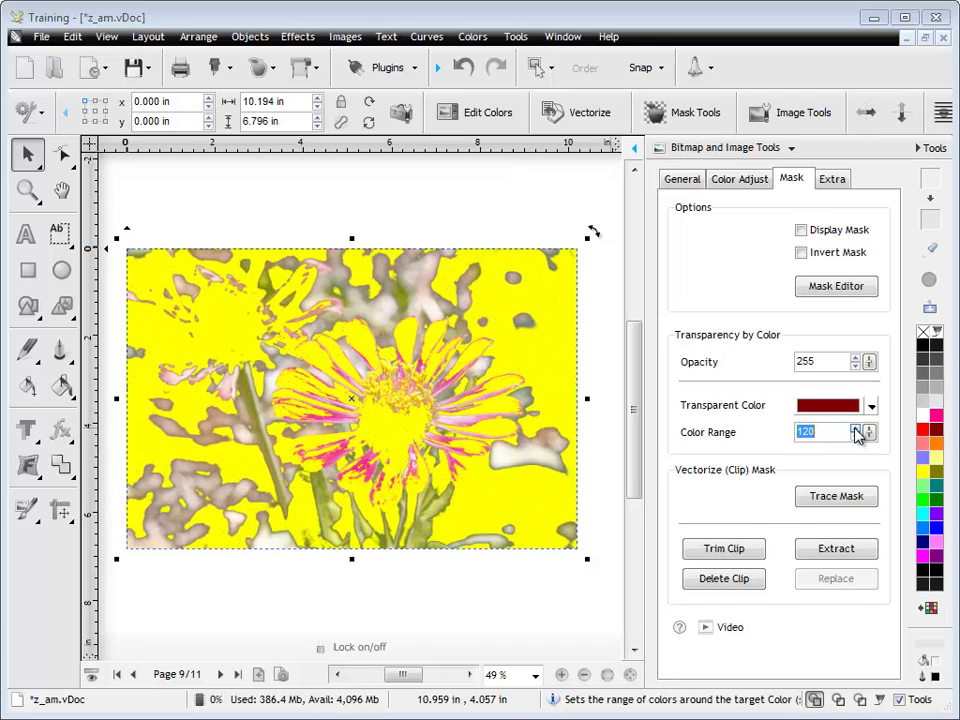
{"action": "scroll", "coordinate": [857, 433], "scroll_direction": "up", "scroll_amount": 1}
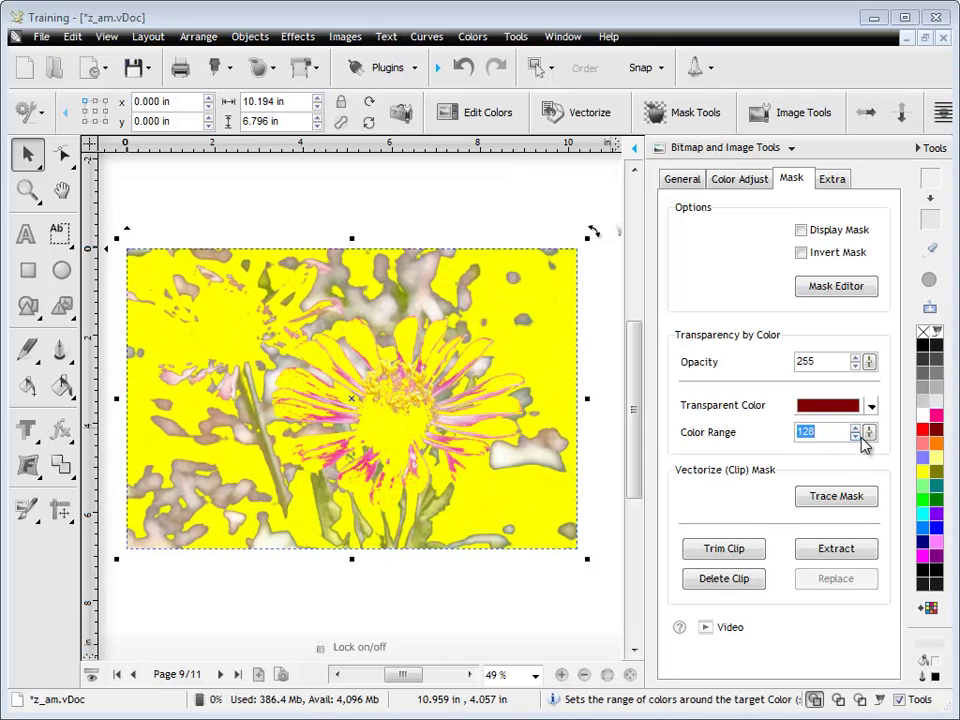
{"action": "scroll", "coordinate": [858, 438], "scroll_direction": "down", "scroll_amount": 7}
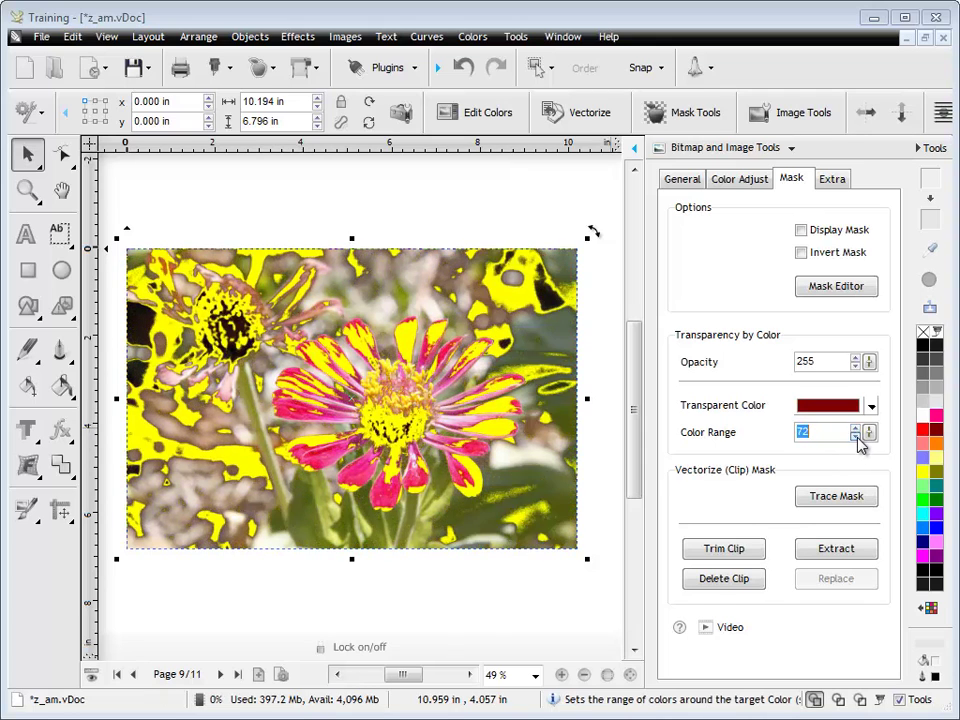
{"action": "scroll", "coordinate": [858, 443], "scroll_direction": "down", "scroll_amount": 3}
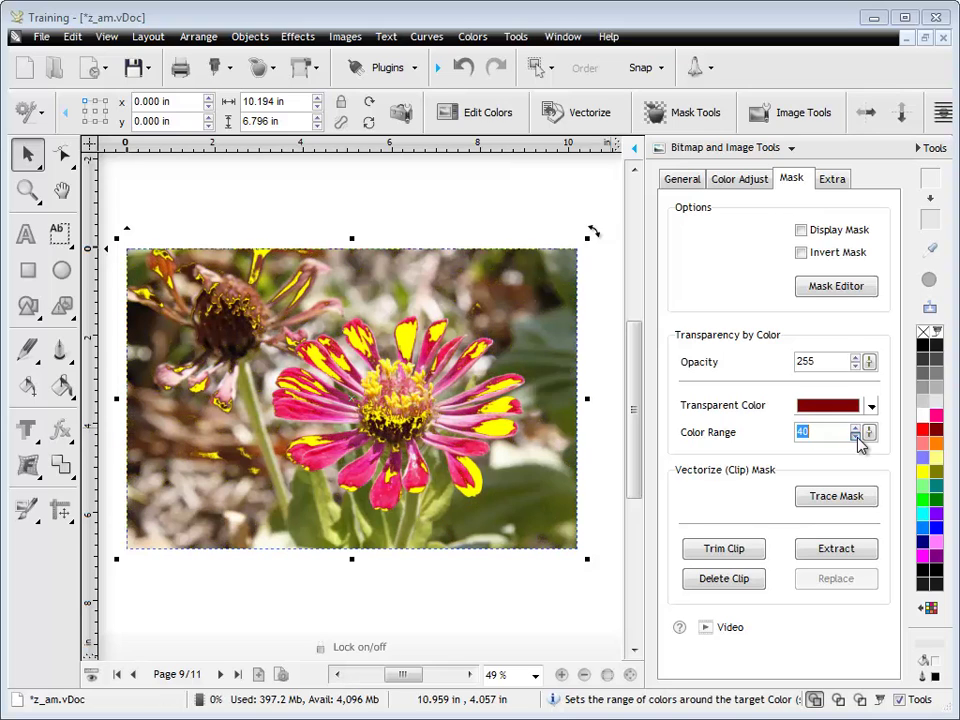
{"action": "scroll", "coordinate": [858, 443], "scroll_direction": "down", "scroll_amount": 1}
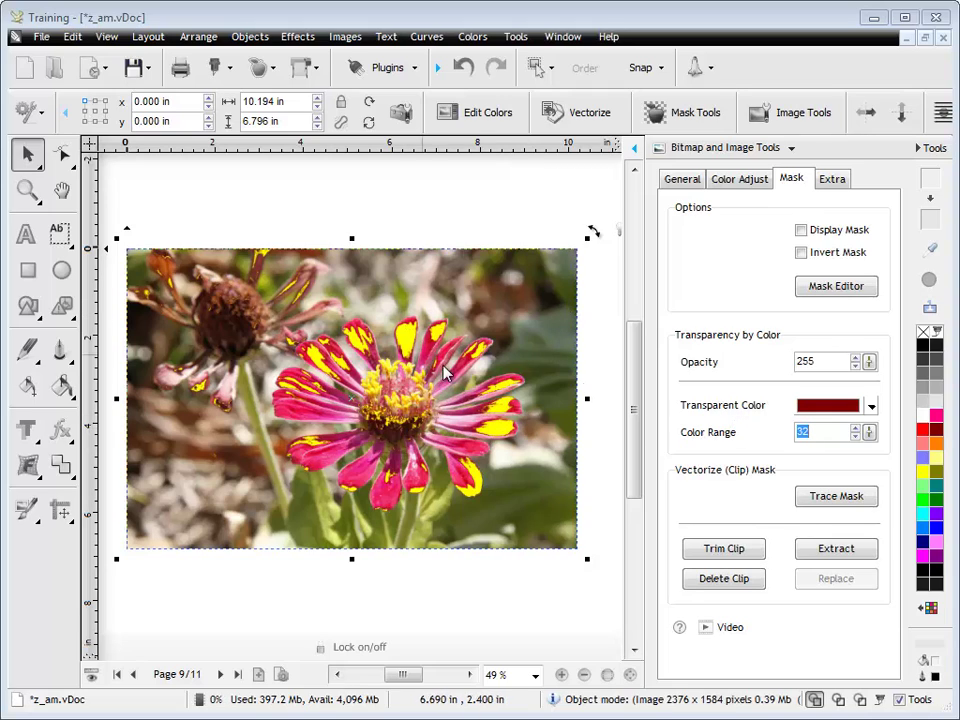
- Set the flower's Color Range to 56, then move the photo off the yellow backdrop and back
{"action": "left_click", "coordinate": [860, 437]}
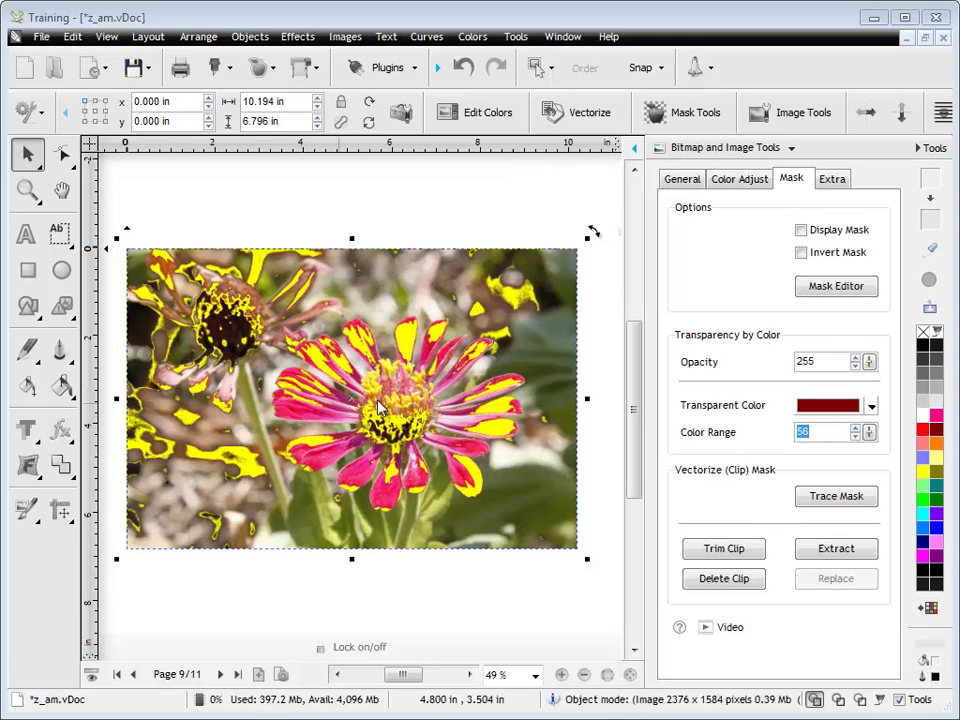
{"action": "left_click_drag", "start_coordinate": [352, 403], "coordinate": [372, 565]}
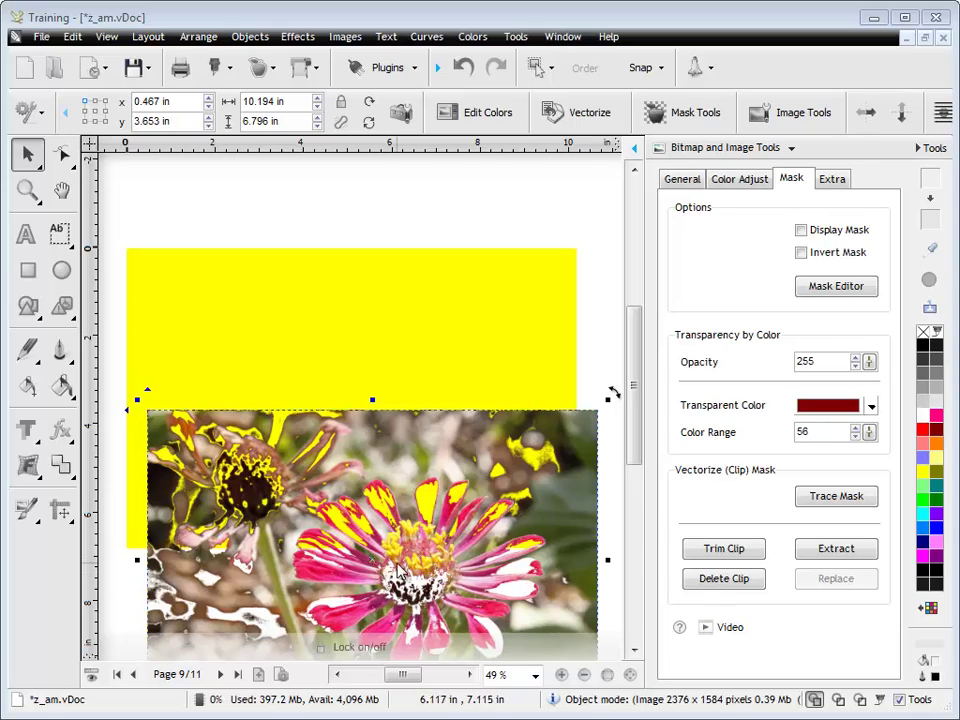
{"action": "left_click_drag", "start_coordinate": [365, 567], "coordinate": [351, 404]}
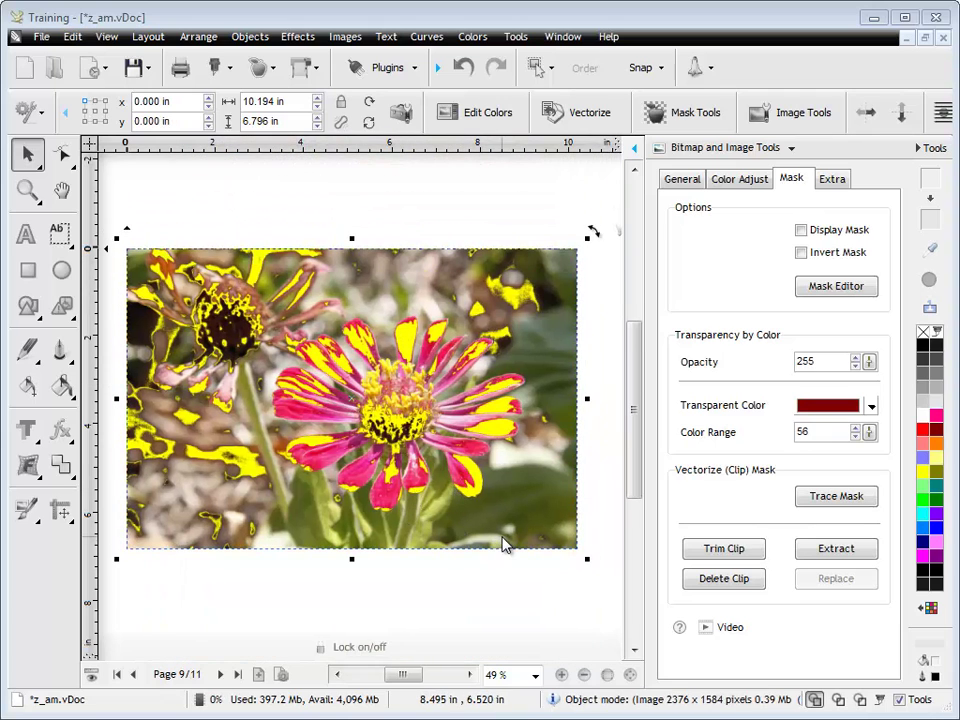
{"action": "left_click", "coordinate": [514, 567]}
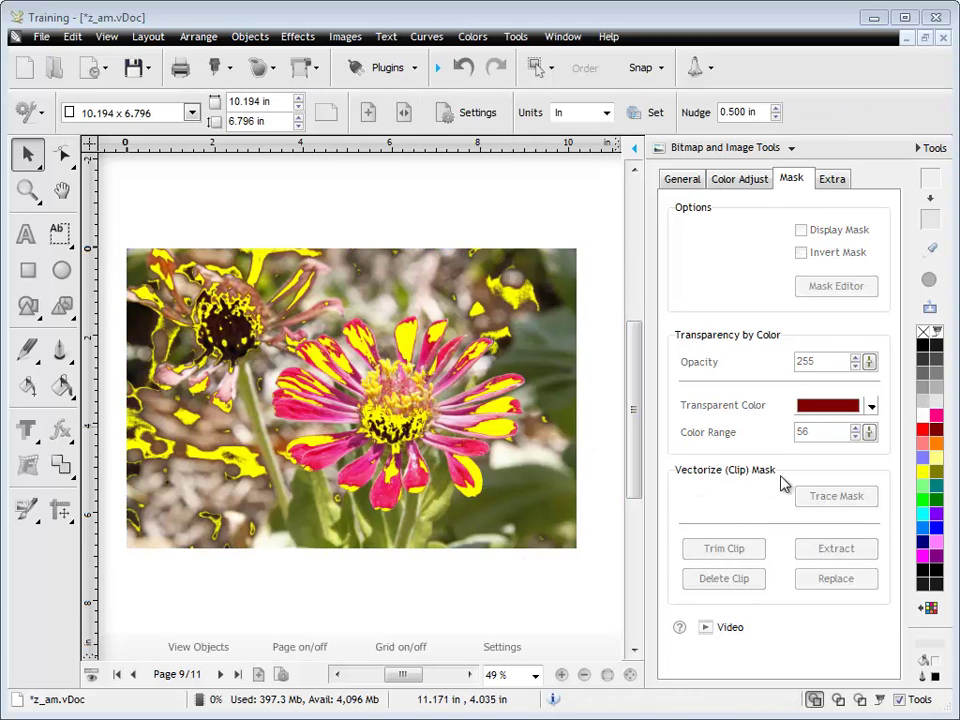
- On page 10, select the eagle photo and toggle Display Mask off and back on
{"action": "left_click", "coordinate": [220, 674]}
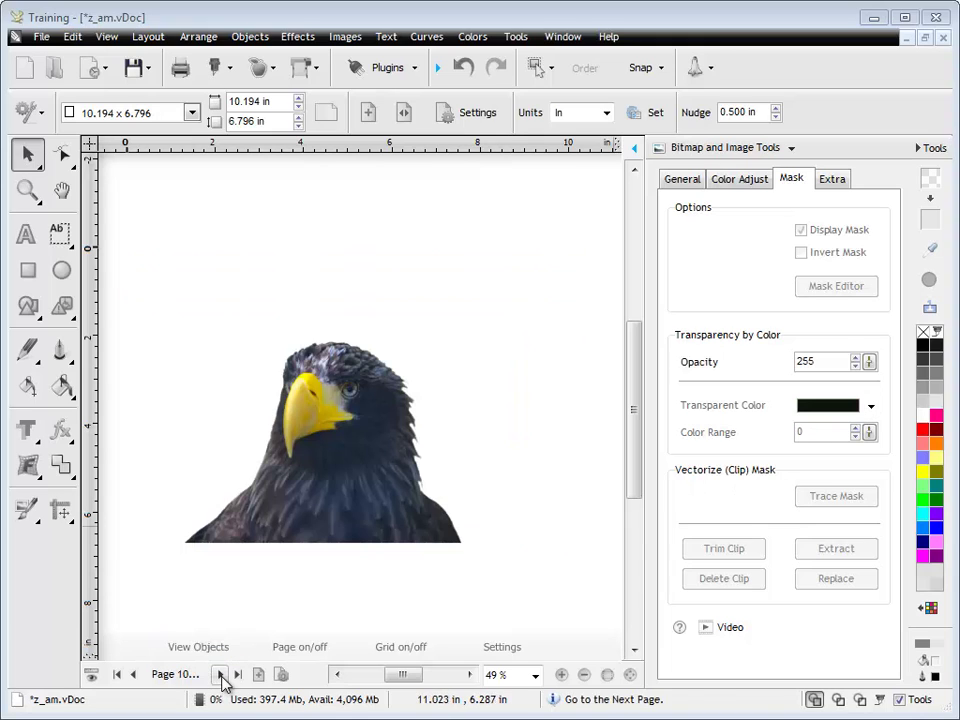
{"action": "left_click", "coordinate": [376, 544]}
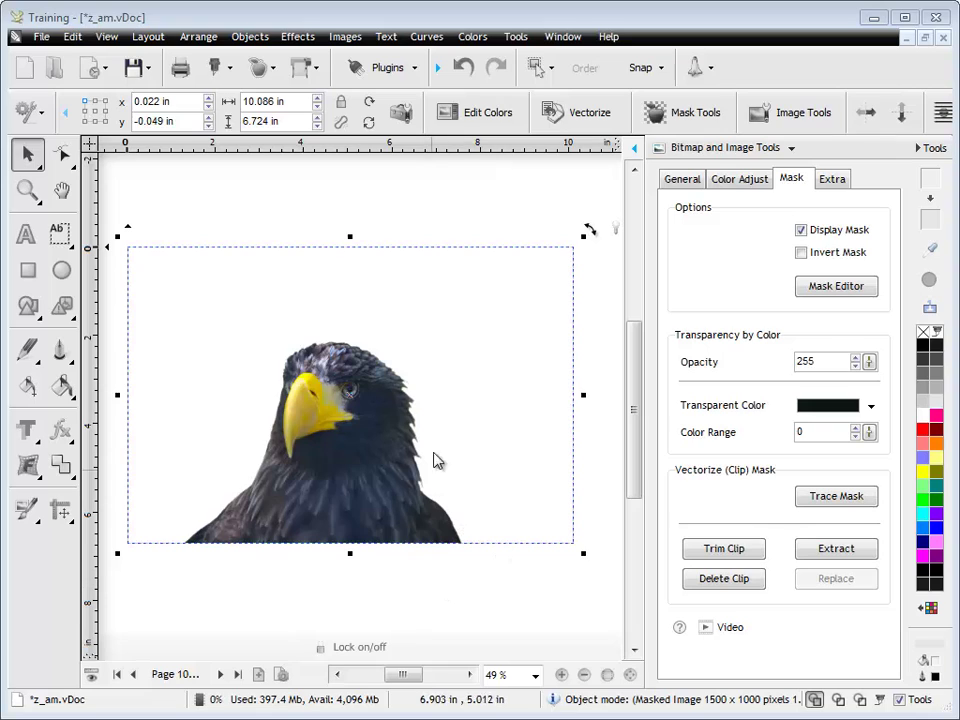
{"action": "left_click", "coordinate": [800, 230]}
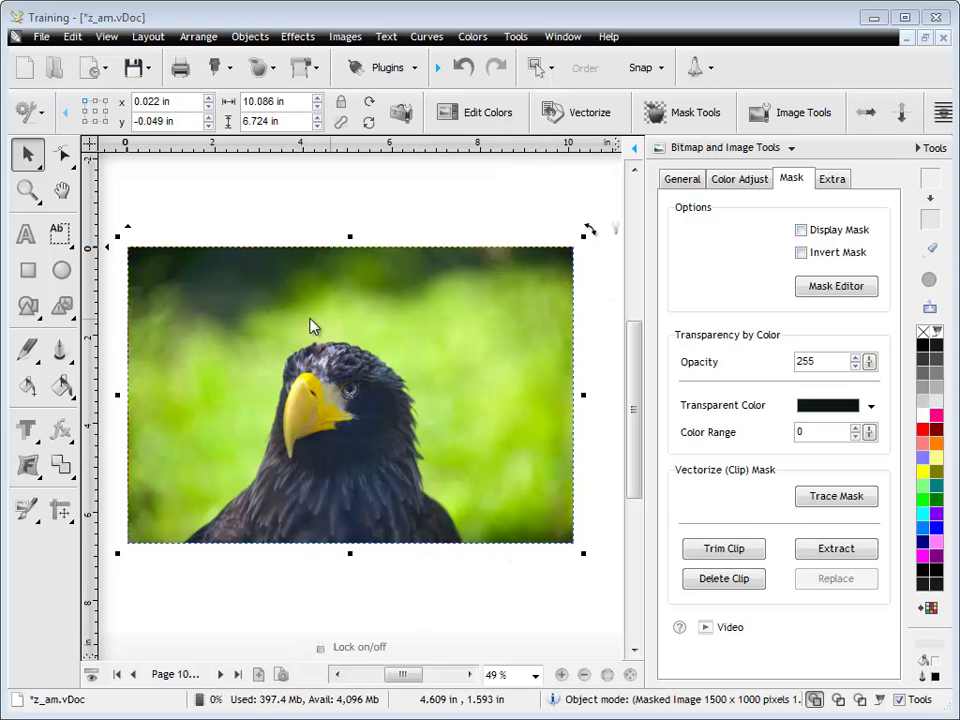
{"action": "left_click", "coordinate": [801, 231]}
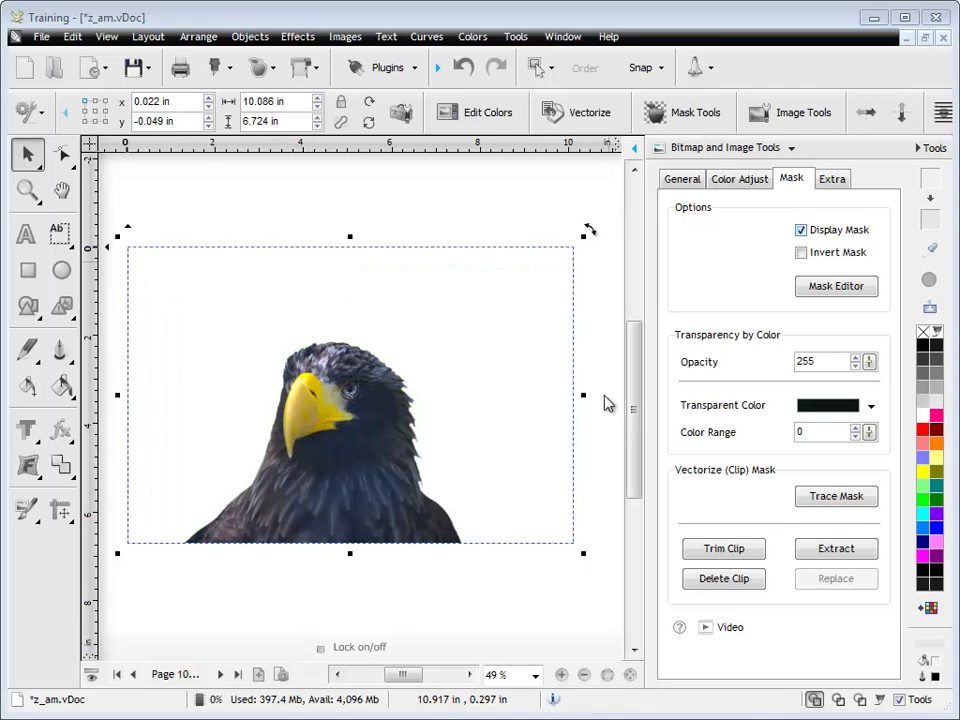
- Trace the eagle's mask in the Vectorizer and accept the resulting clip curve
{"action": "left_click", "coordinate": [837, 498]}
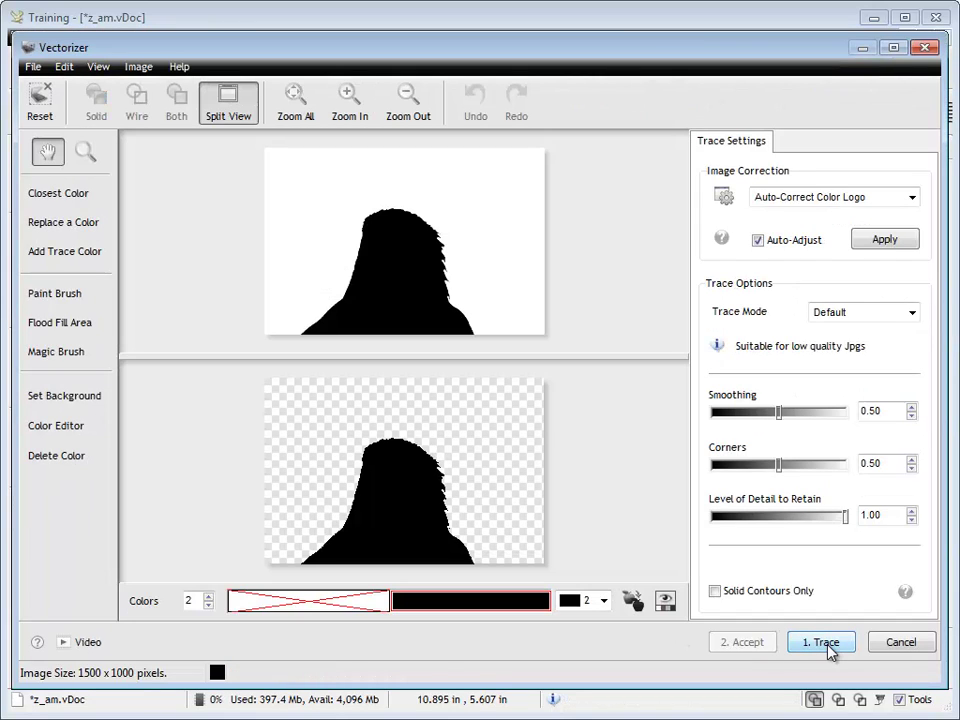
{"action": "left_click", "coordinate": [828, 646]}
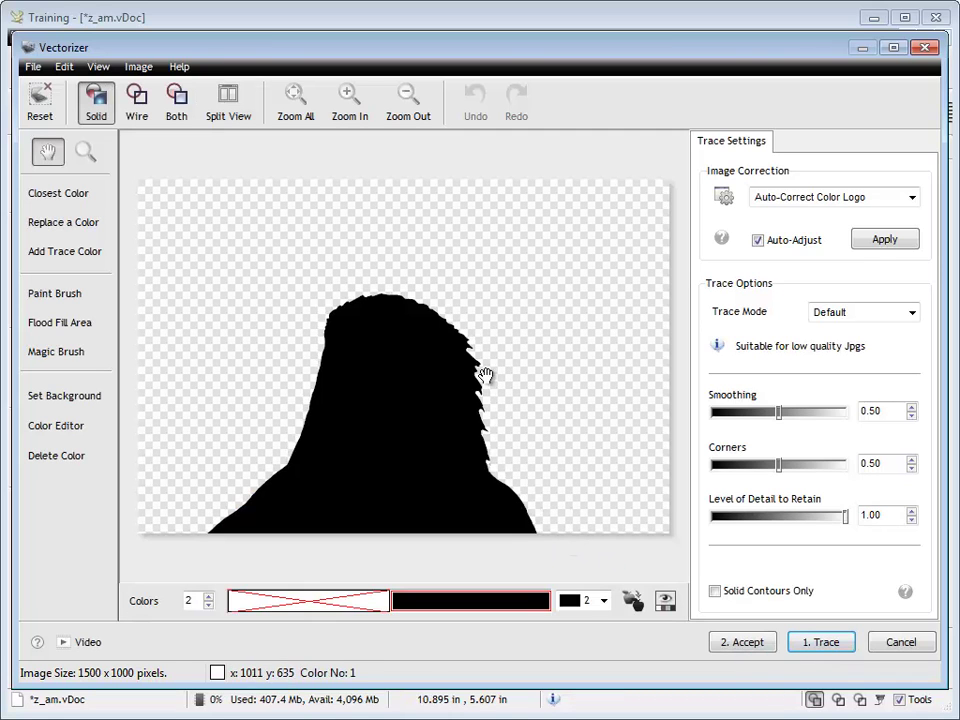
{"action": "left_click", "coordinate": [735, 642]}
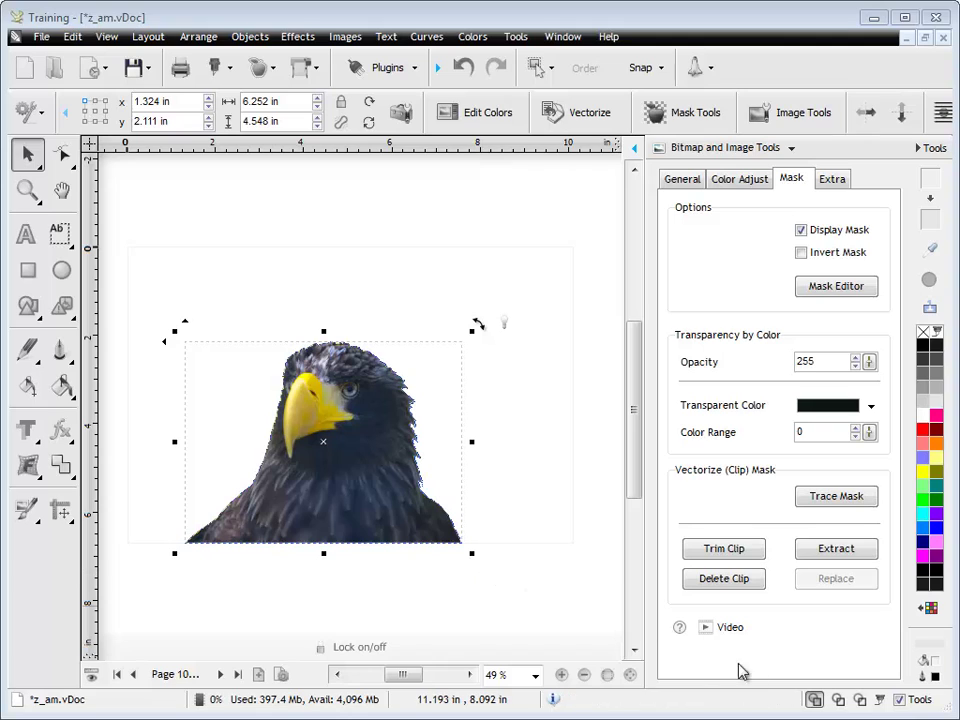
- Preview the clip in wireframe, extract the curve and move it, undo the move, then reselect the eagle
{"action": "left_click", "coordinate": [837, 699]}
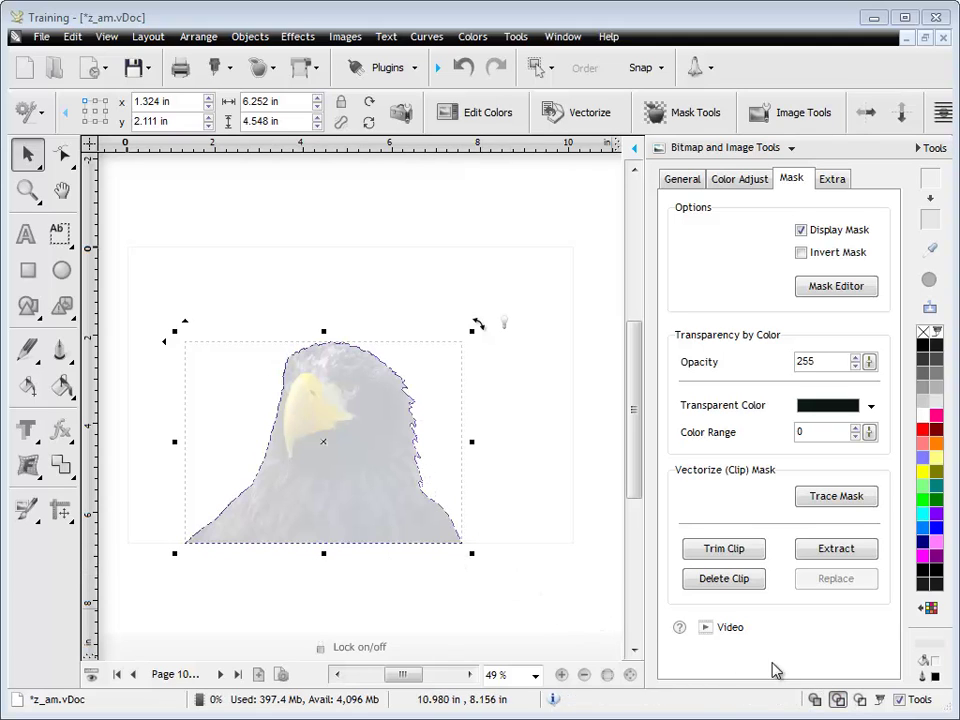
{"action": "left_click", "coordinate": [815, 699]}
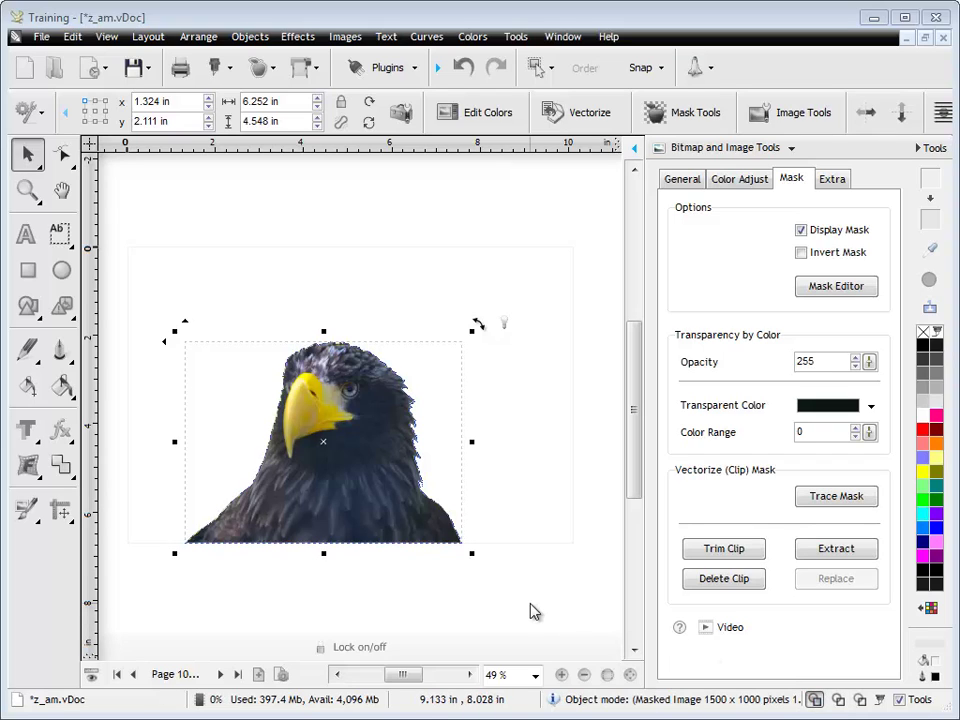
{"action": "left_click", "coordinate": [815, 553]}
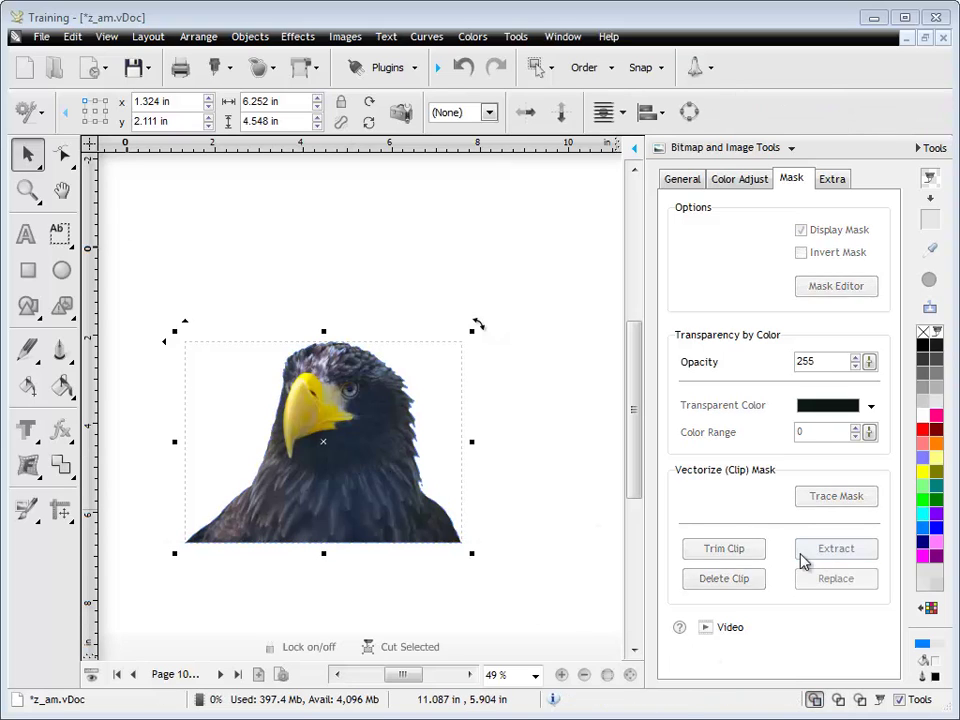
{"action": "left_click_drag", "start_coordinate": [317, 443], "coordinate": [423, 321]}
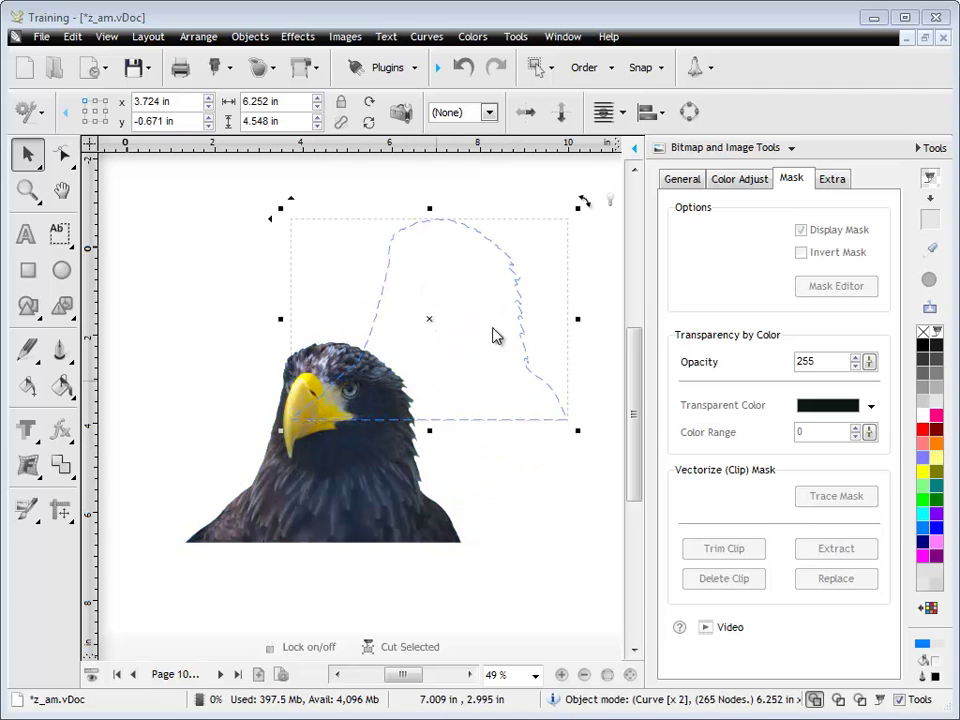
{"action": "left_click", "coordinate": [463, 68]}
{"action": "left_click", "coordinate": [476, 604]}
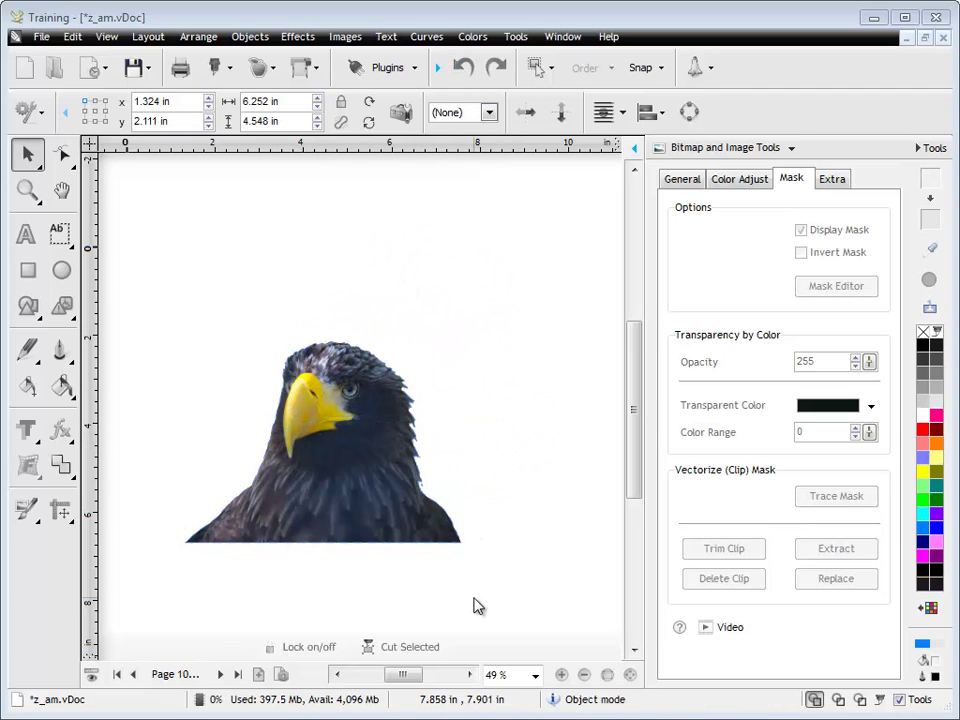
{"action": "left_click", "coordinate": [380, 503]}
- Delete the eagle's clip curve, undo that, then apply Trim Clip to the image
{"action": "left_click", "coordinate": [715, 581]}
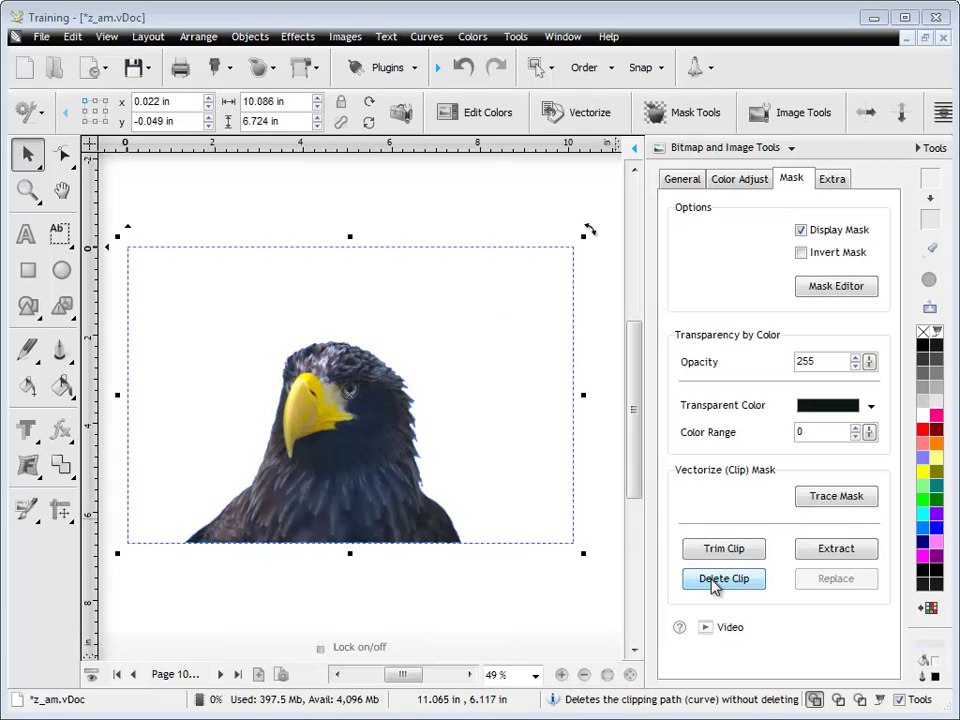
{"action": "left_click", "coordinate": [463, 68]}
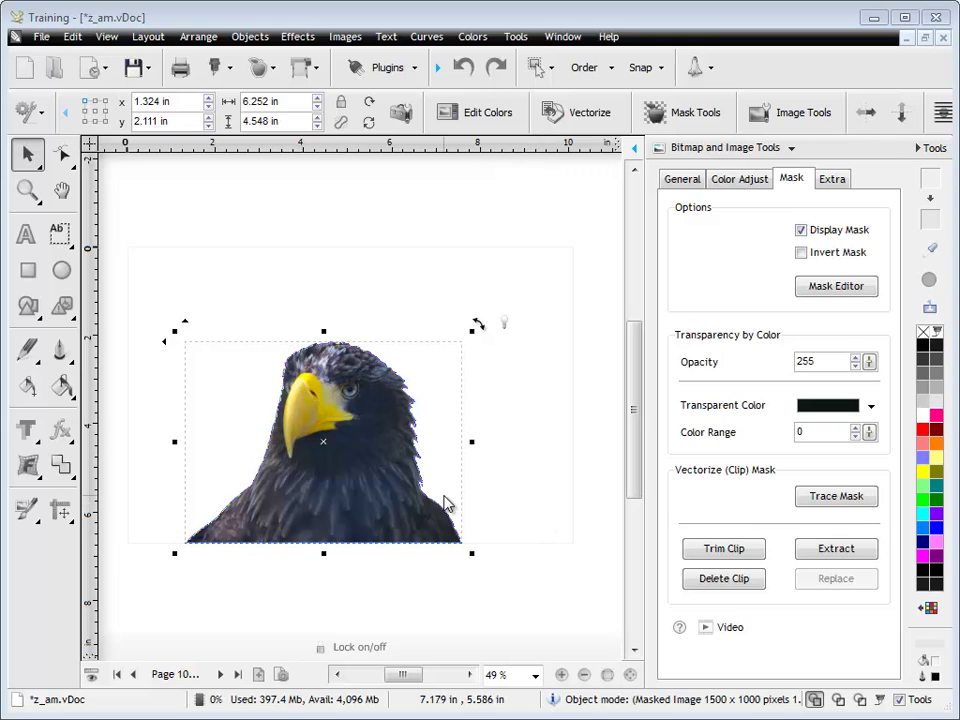
{"action": "left_click", "coordinate": [745, 553]}
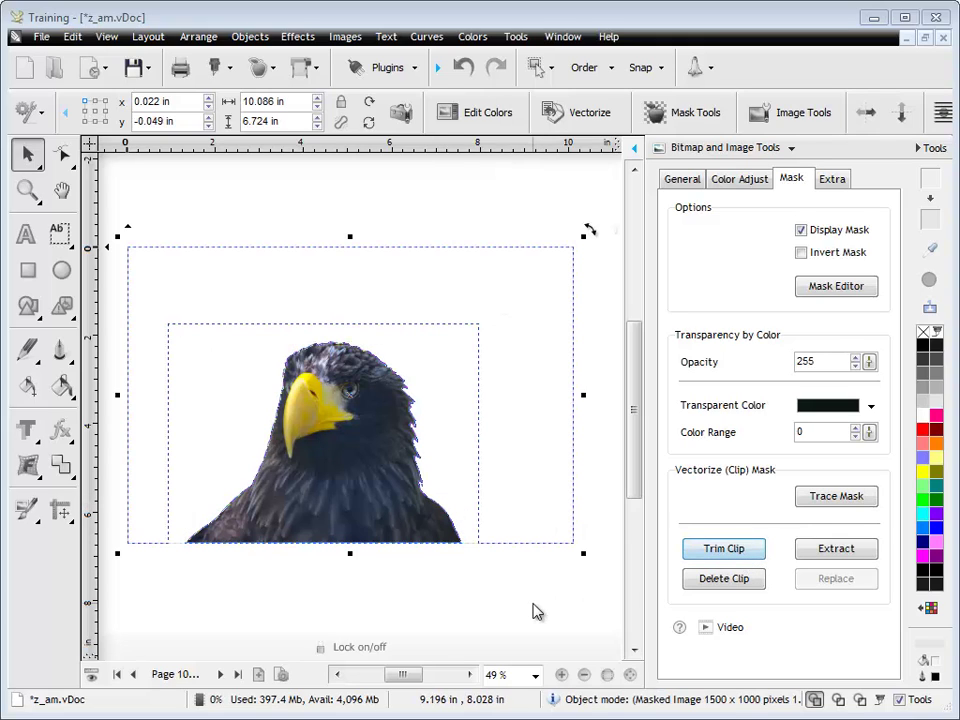